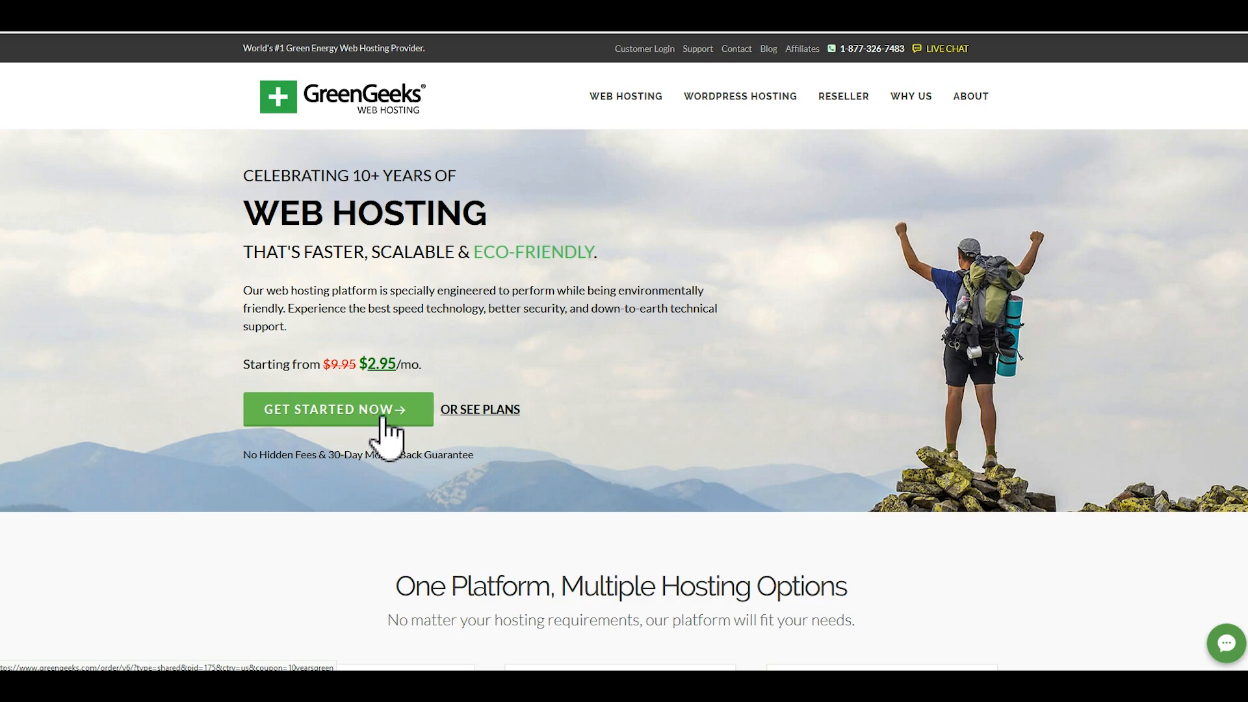
Open the GreenGeeks web hosting plans and start an order for the Lite plan
left_click(489, 412)
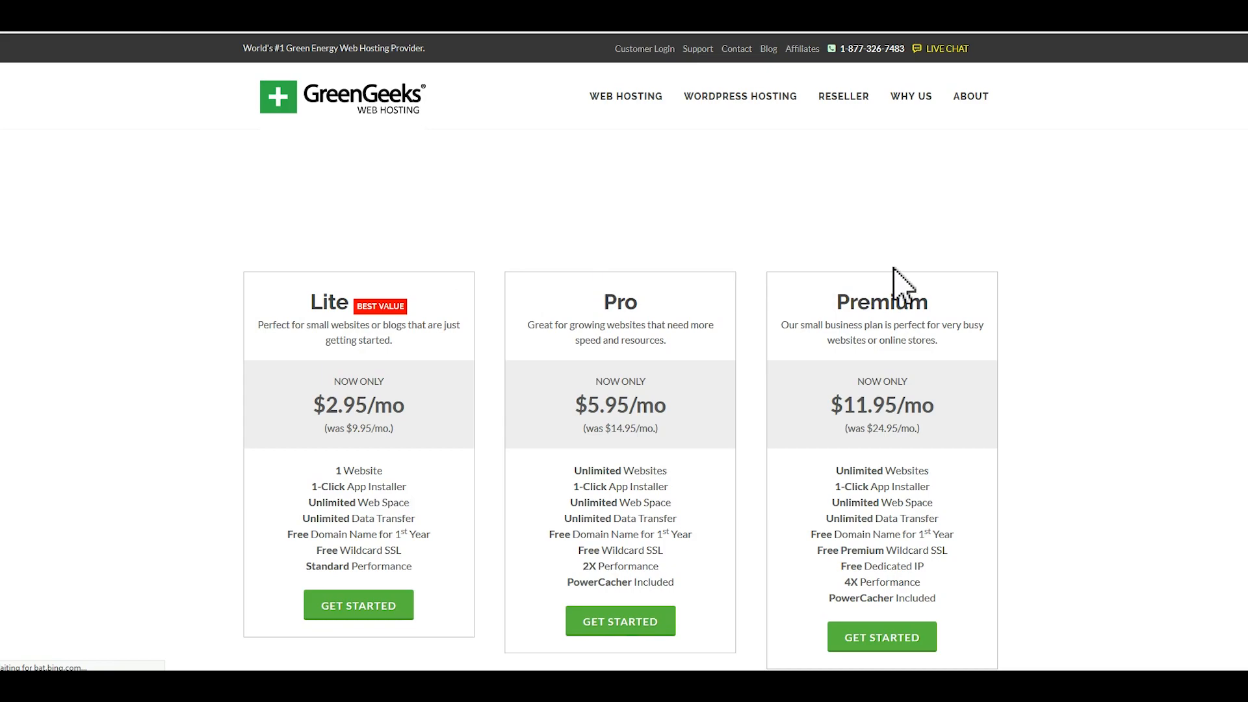
scroll(472, 273, "down", 2)
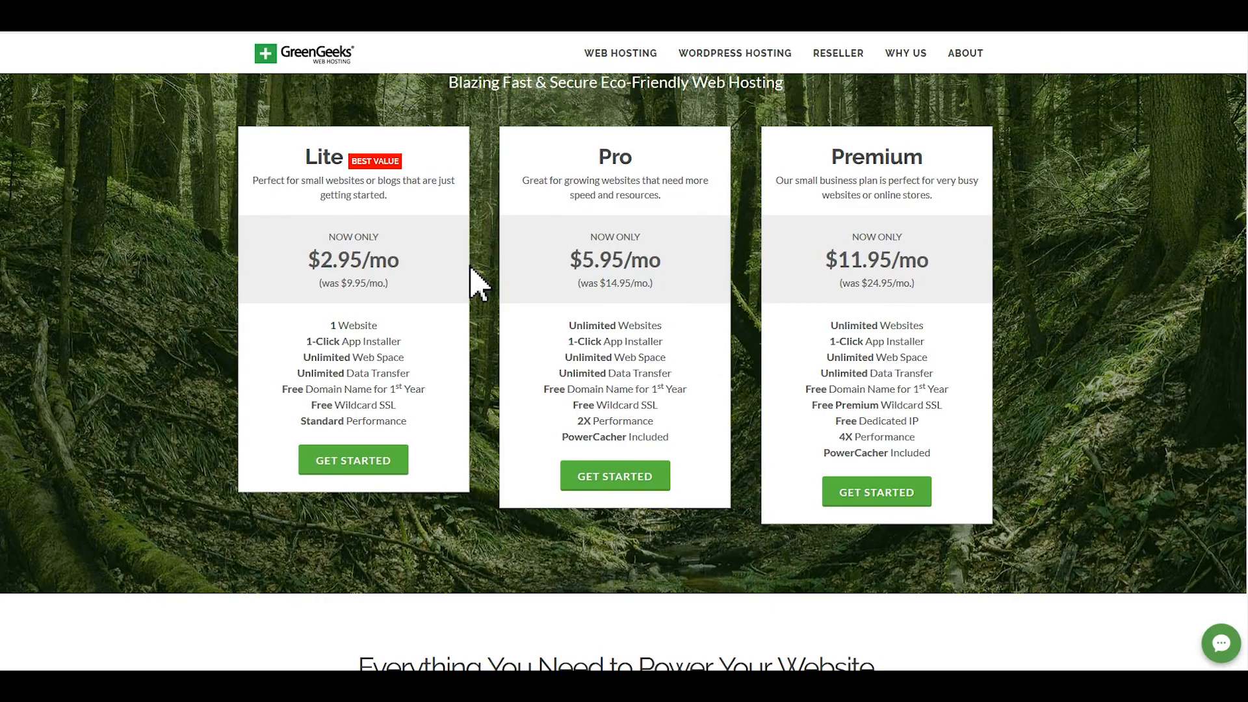
left_click(340, 466)
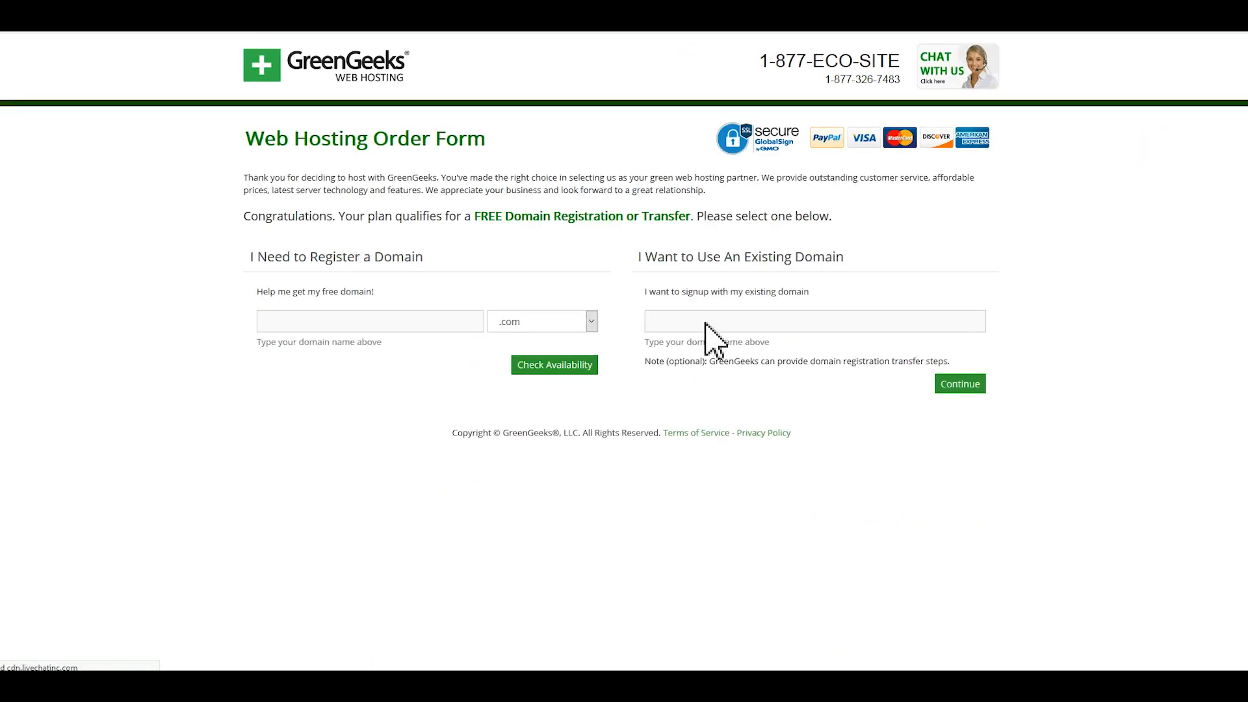
Enter the site owner's existing .com domain in the hosting order and continue to the sign-up form
left_click(703, 324)
type("josephfountainonline.com")
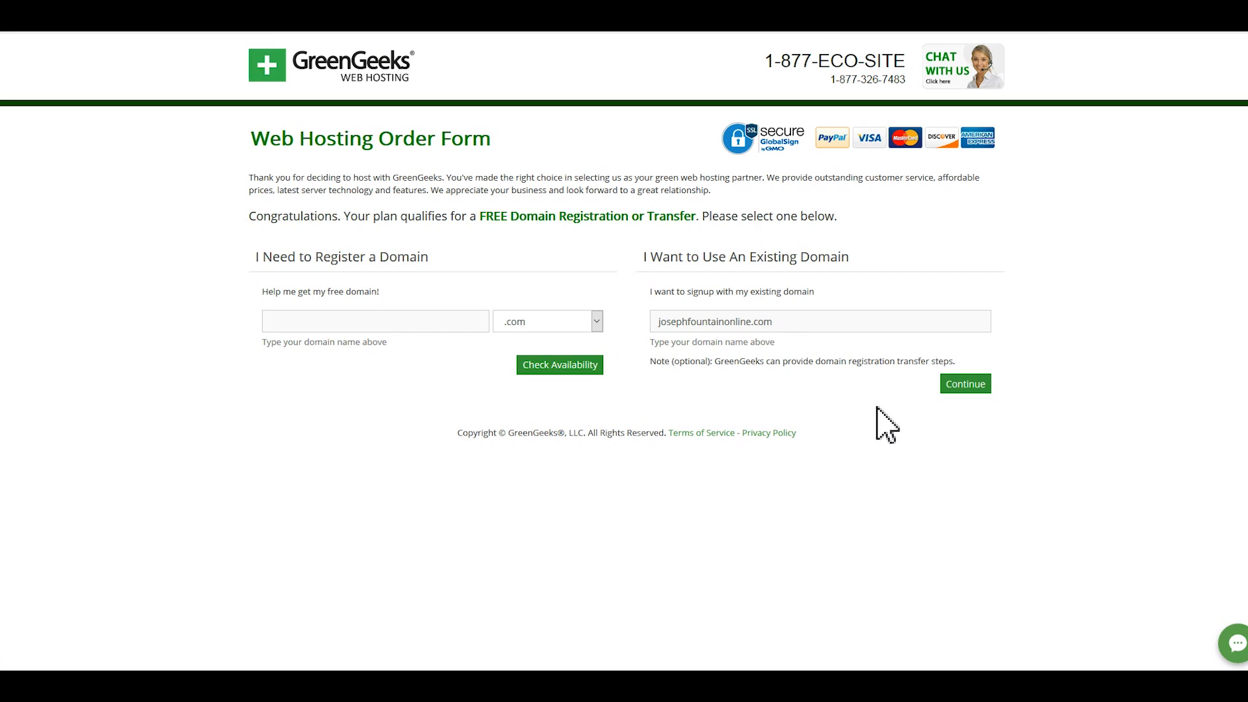
left_click(966, 385)
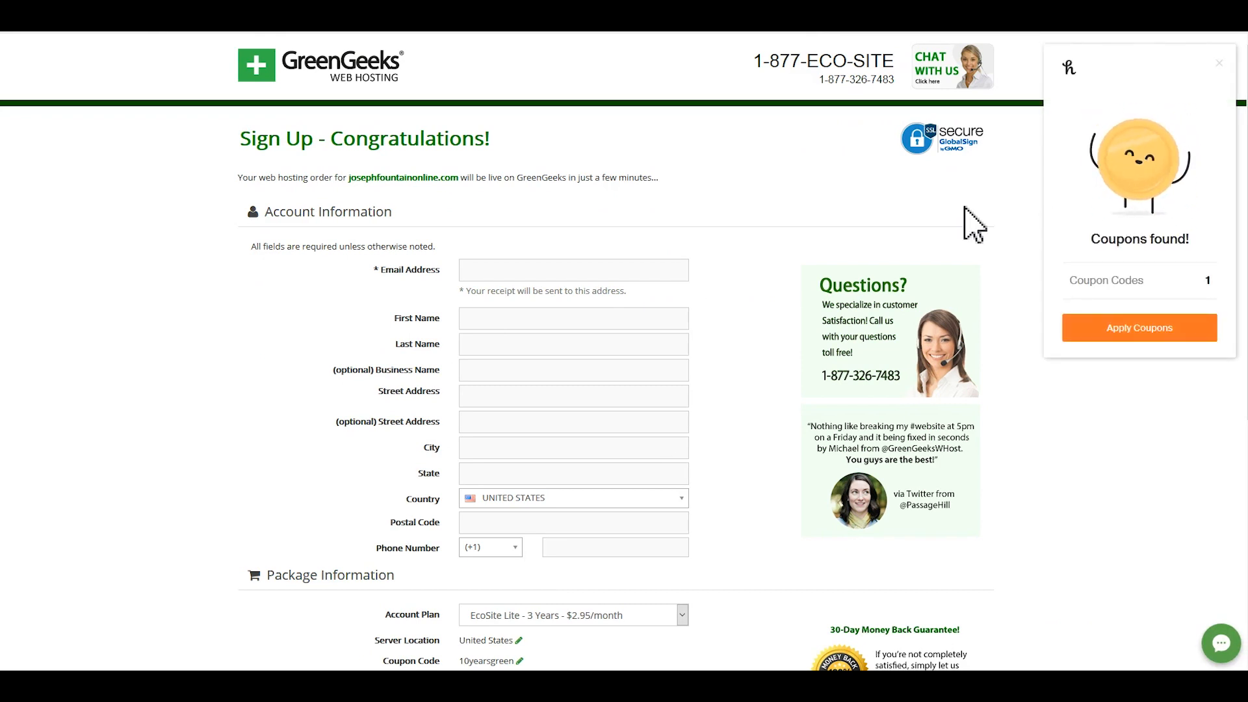
Dismiss the coupon offer and set the account plan to EcoSite Lite - Monthly - $9.95/month
left_click(1219, 63)
scroll(970, 286, "down", 3)
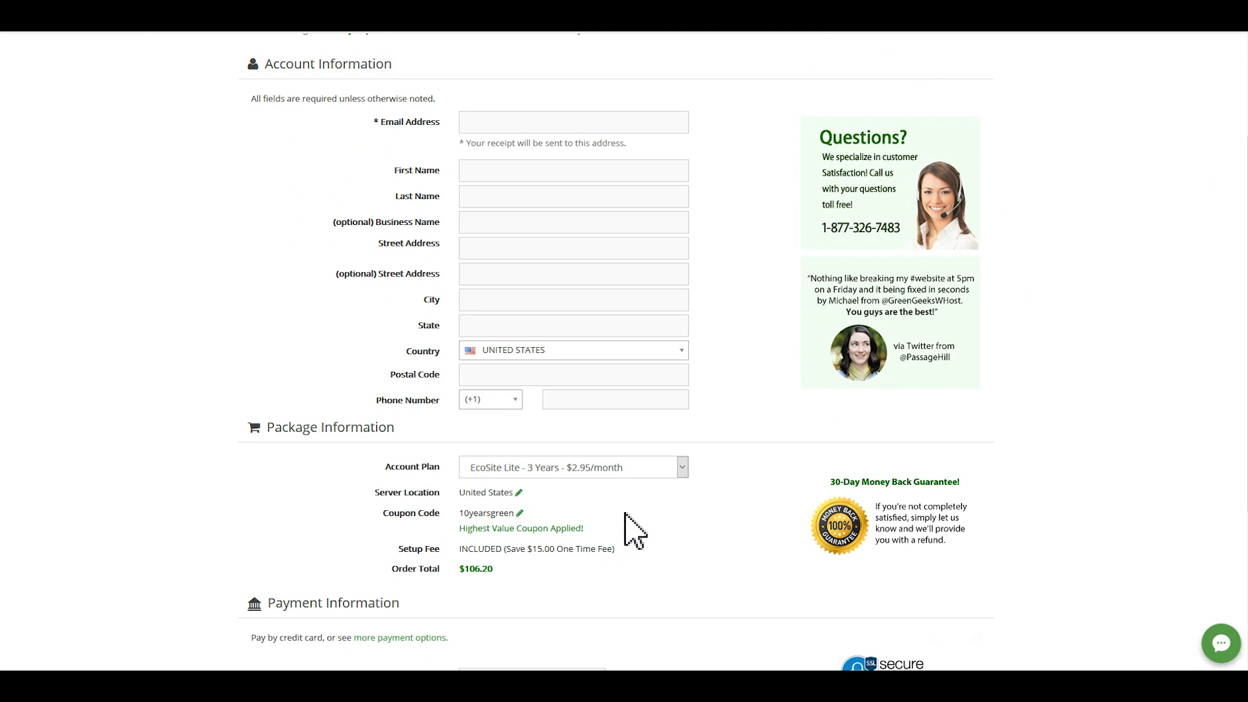
left_click(682, 471)
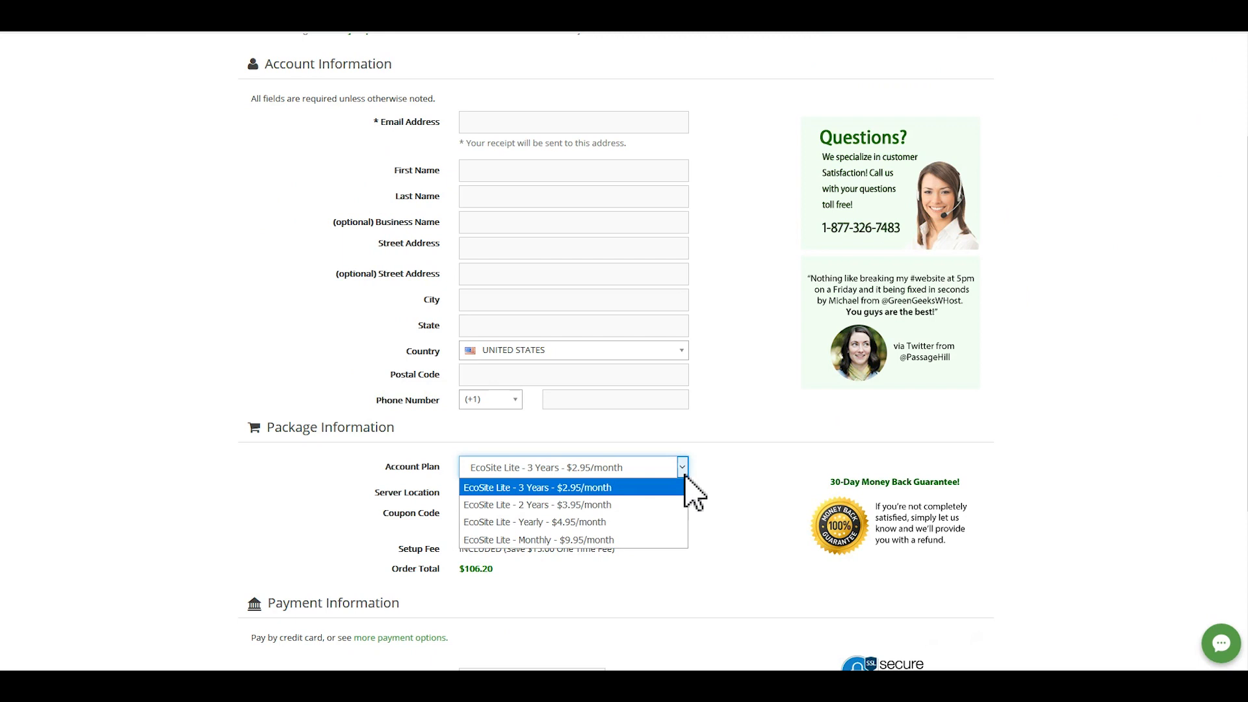
left_click(630, 508)
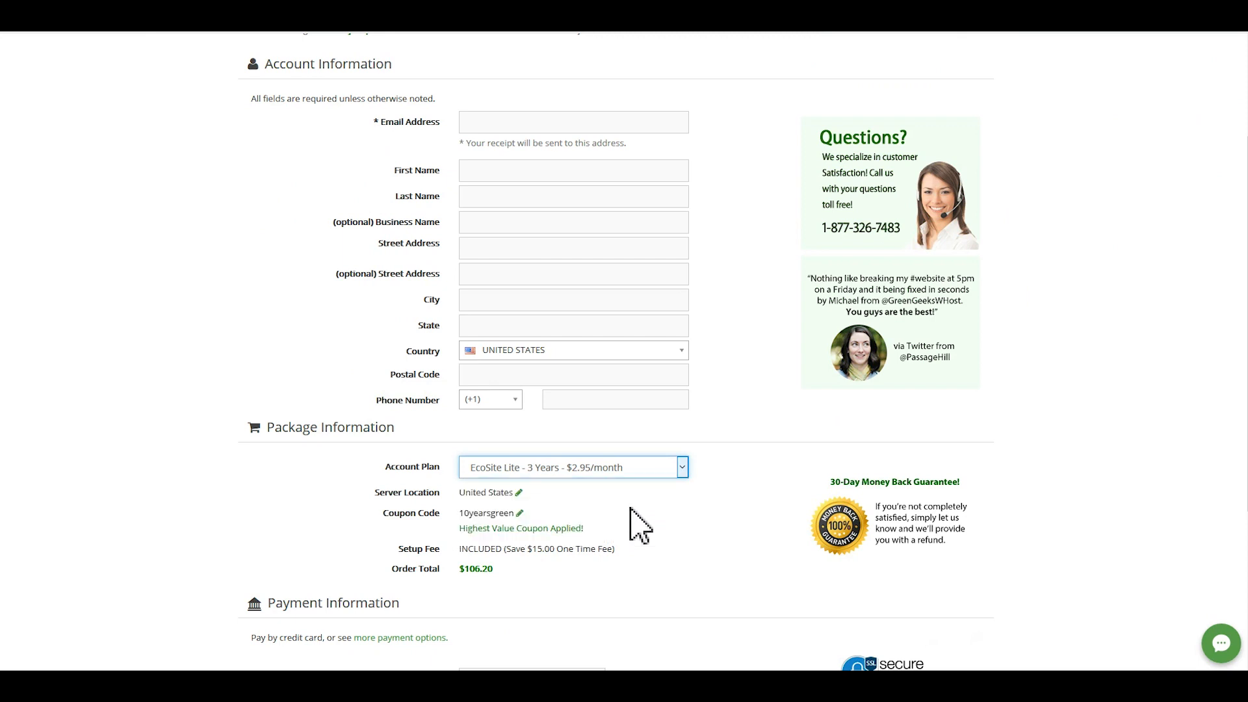
left_click(683, 469)
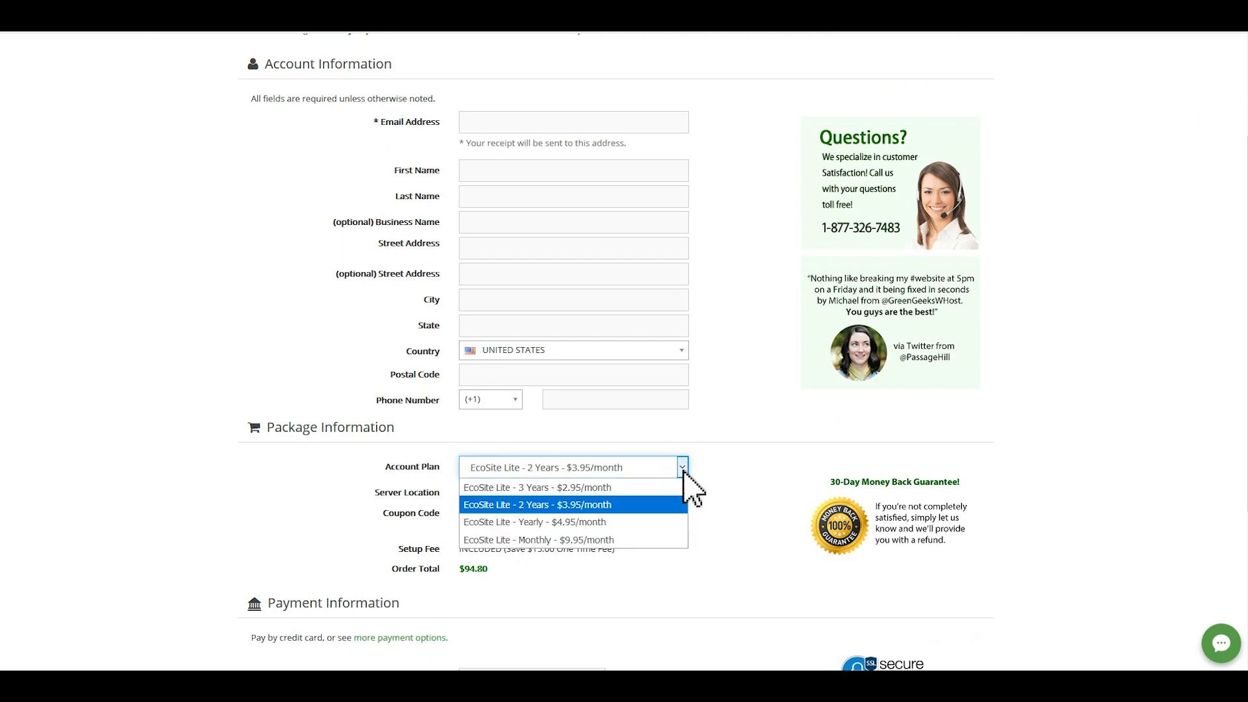
left_click(628, 541)
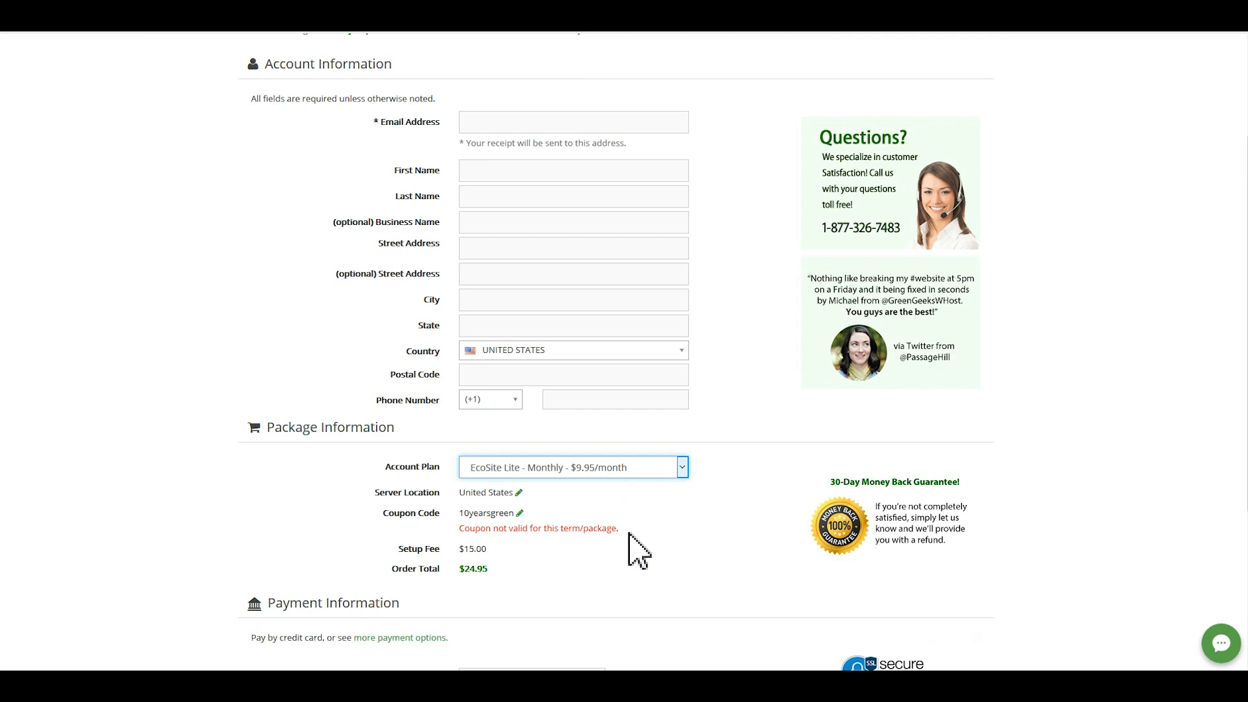
scroll(624, 351, "down", 3)
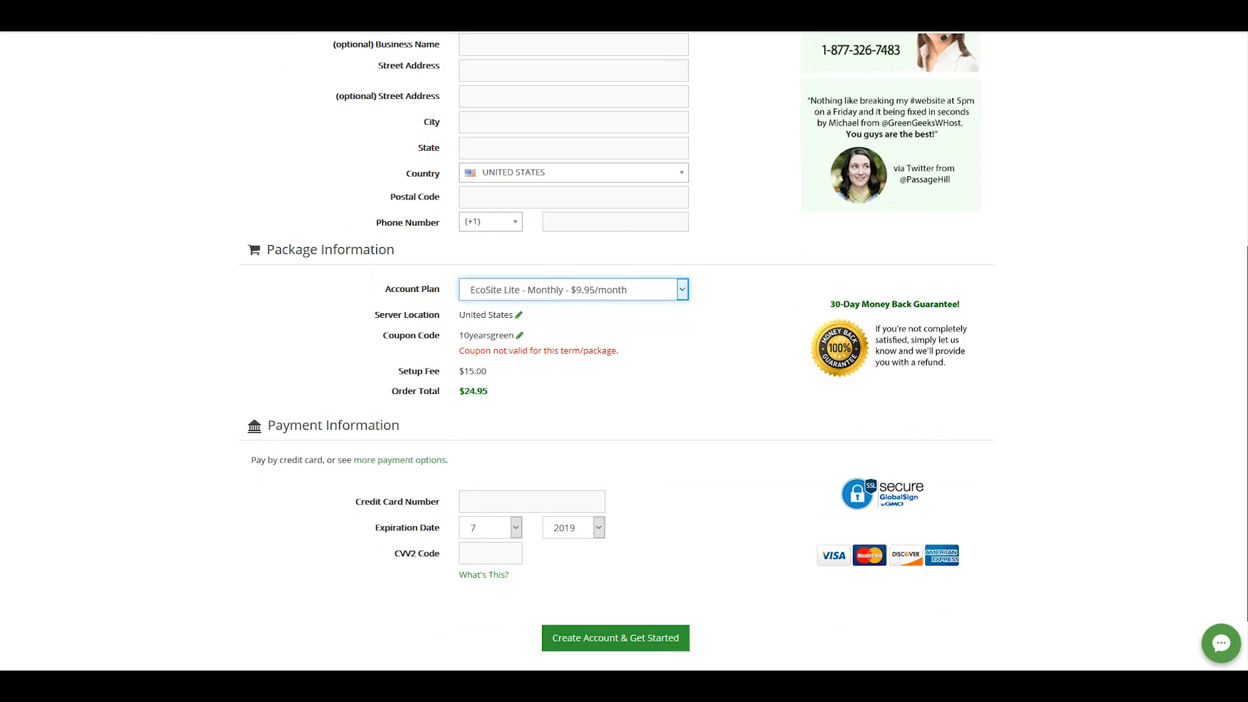
scroll(1225, 495, "up", 3)
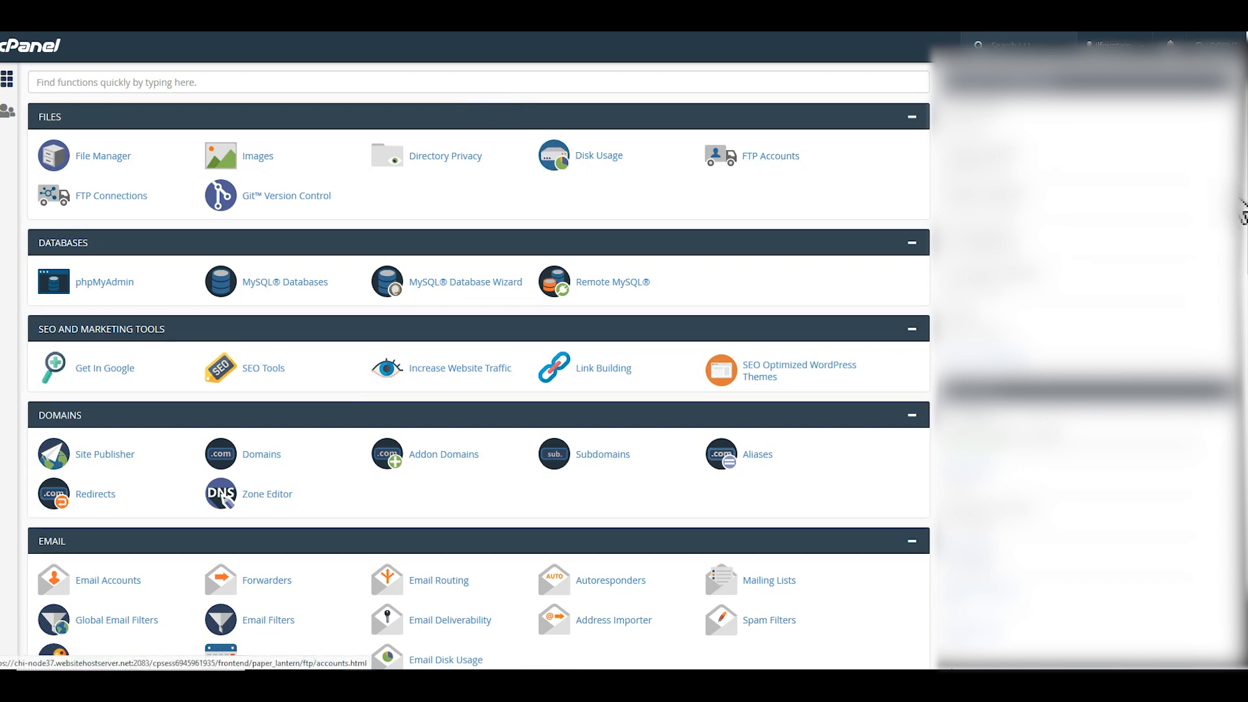
Switch to cPanel and open the WordPress installation form from the Softaculous Apps Installer
scroll(1238, 208, "down", 3)
scroll(478, 364, "down", 5)
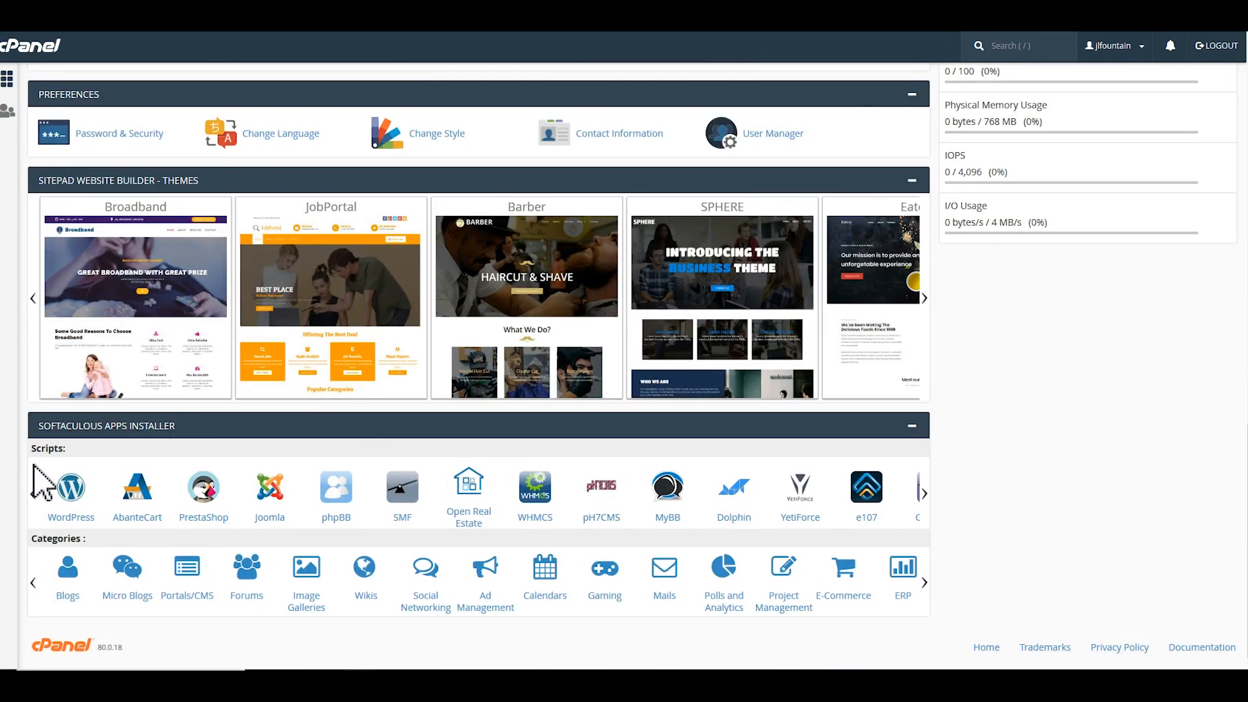
left_click(70, 495)
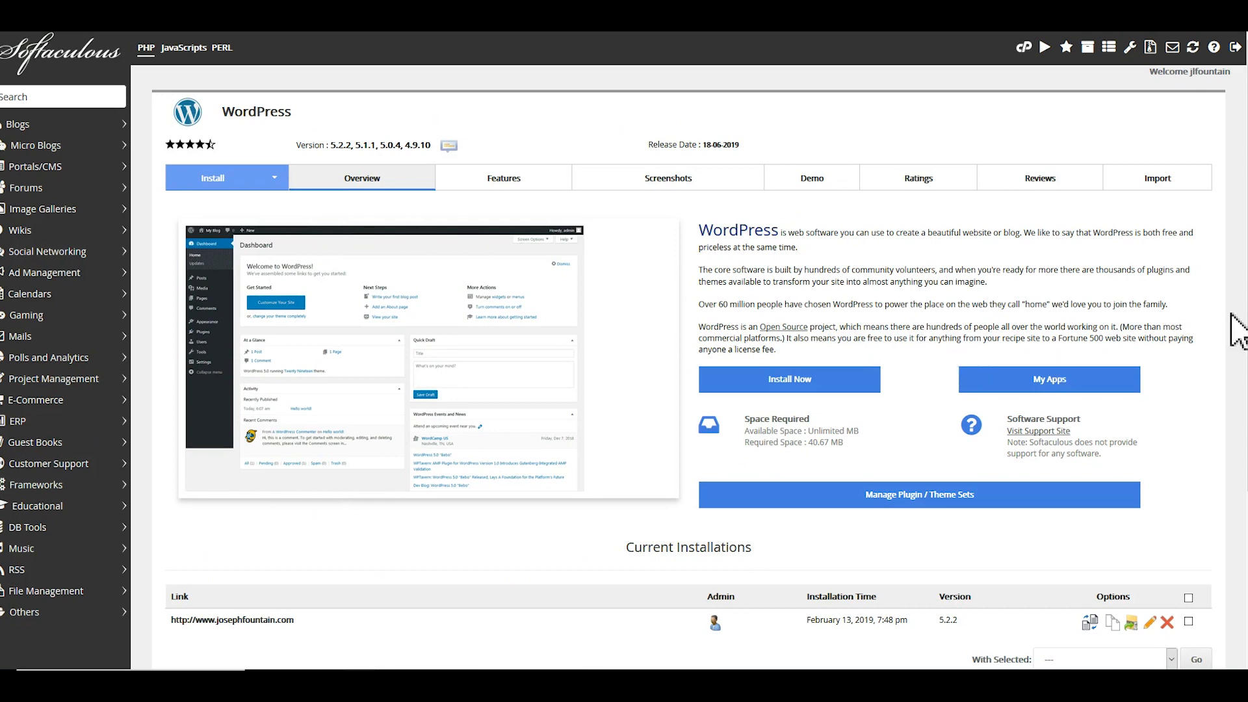
scroll(624, 351, "down", 2)
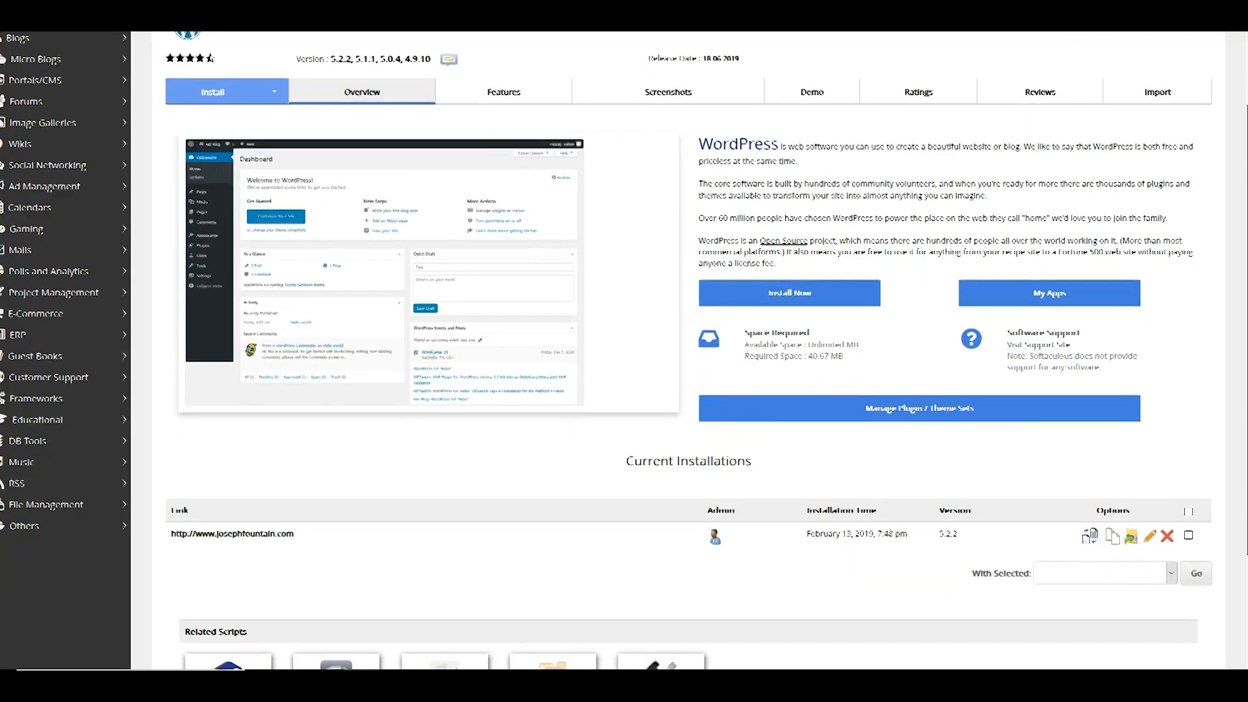
scroll(606, 351, "down", 1)
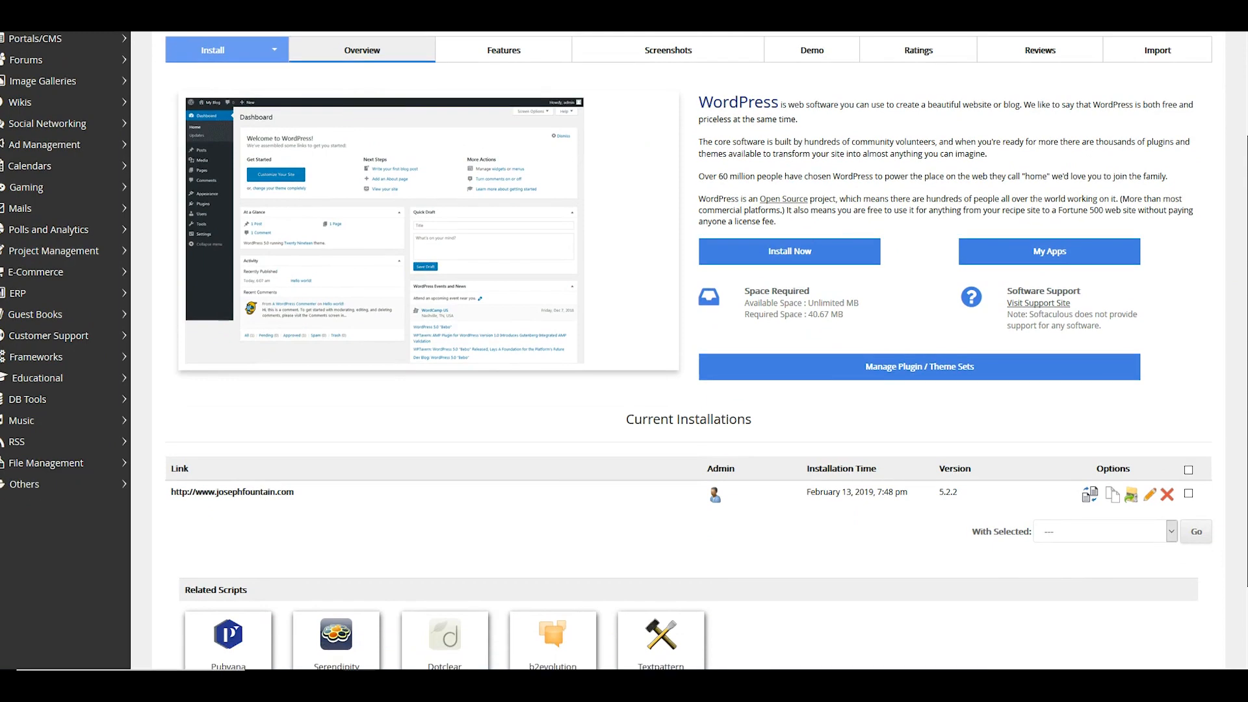
scroll(624, 351, "up", 2)
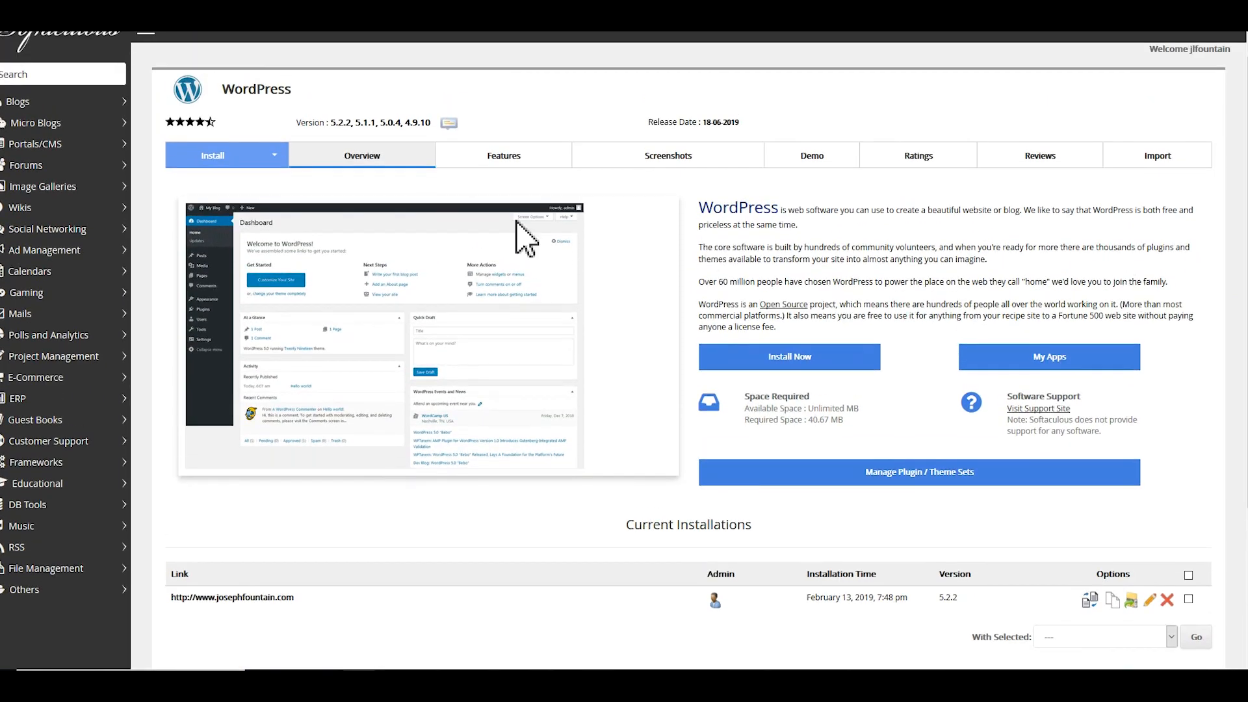
left_click(237, 159)
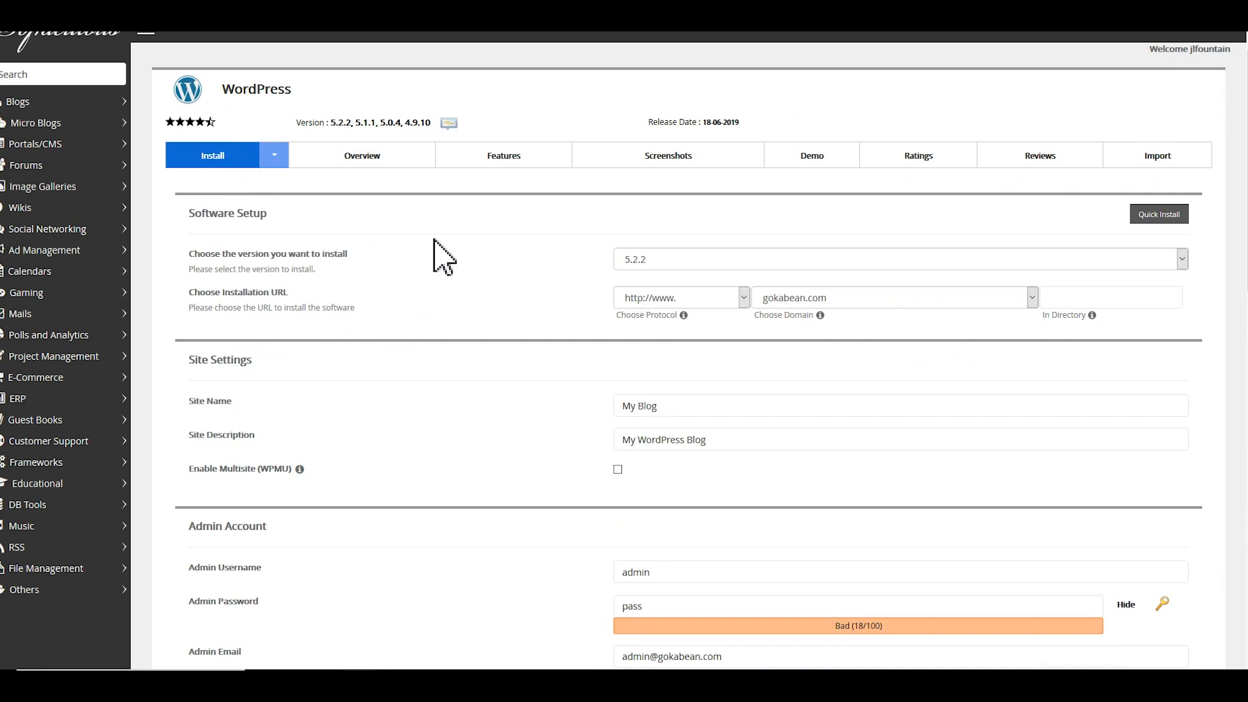
Examine the version, installation domain choices, site settings and admin account fields of the WordPress installation form
left_click(1182, 258)
left_click(1032, 298)
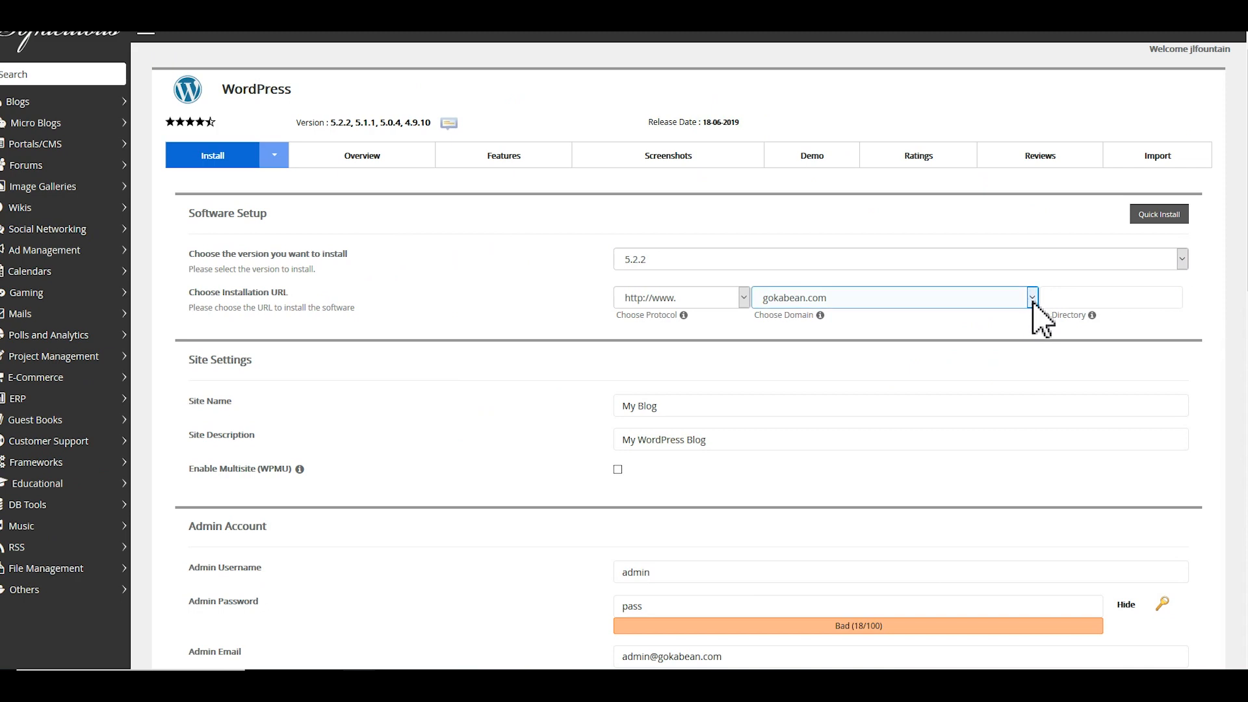
left_click(1032, 299)
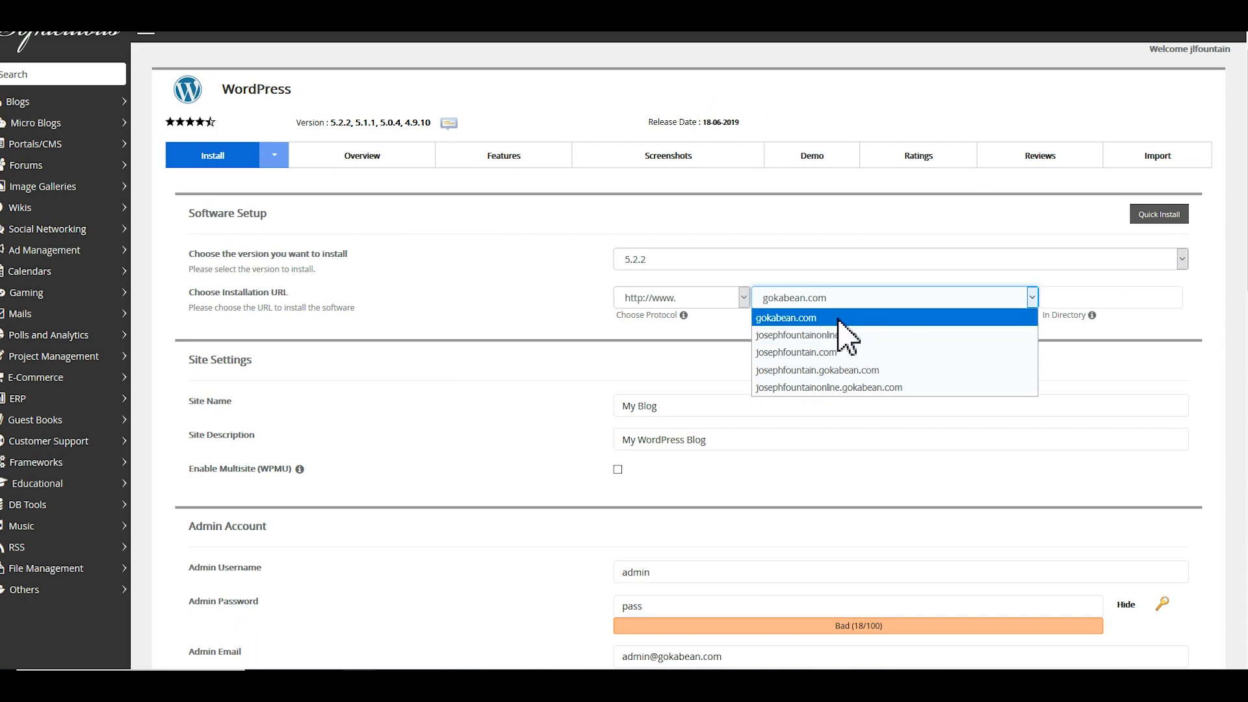
left_click(468, 258)
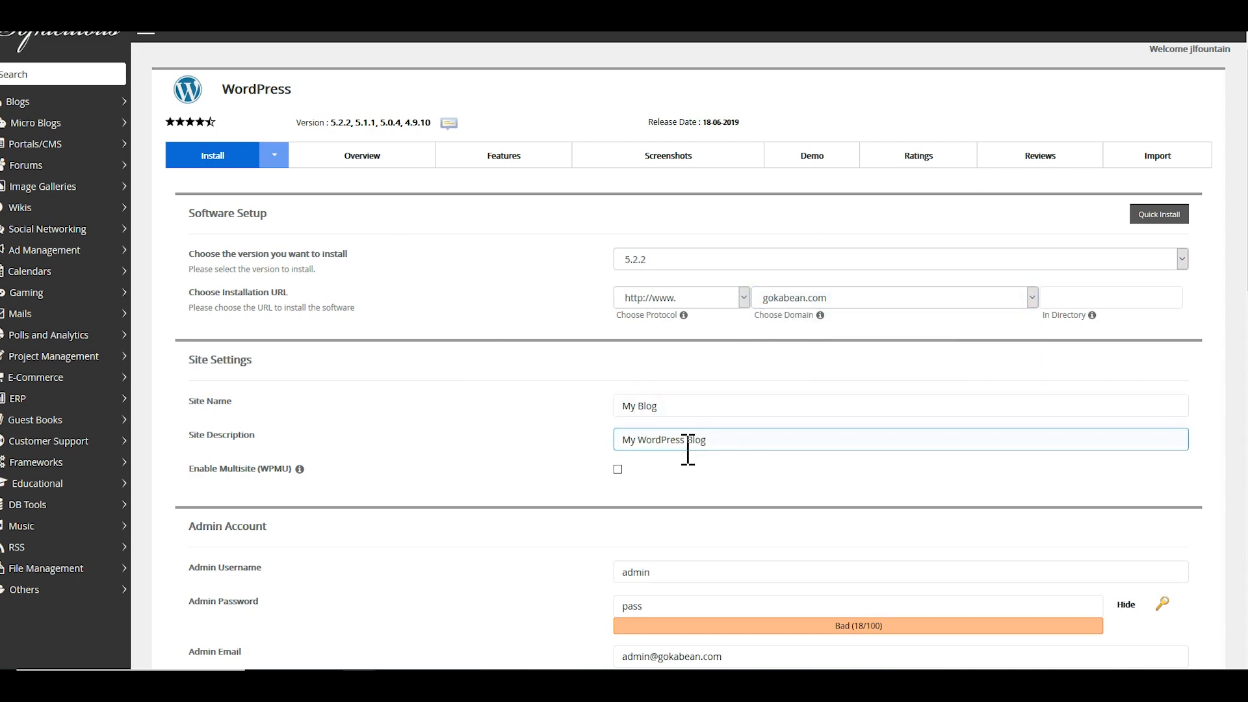
scroll(1183, 448, "down", 3)
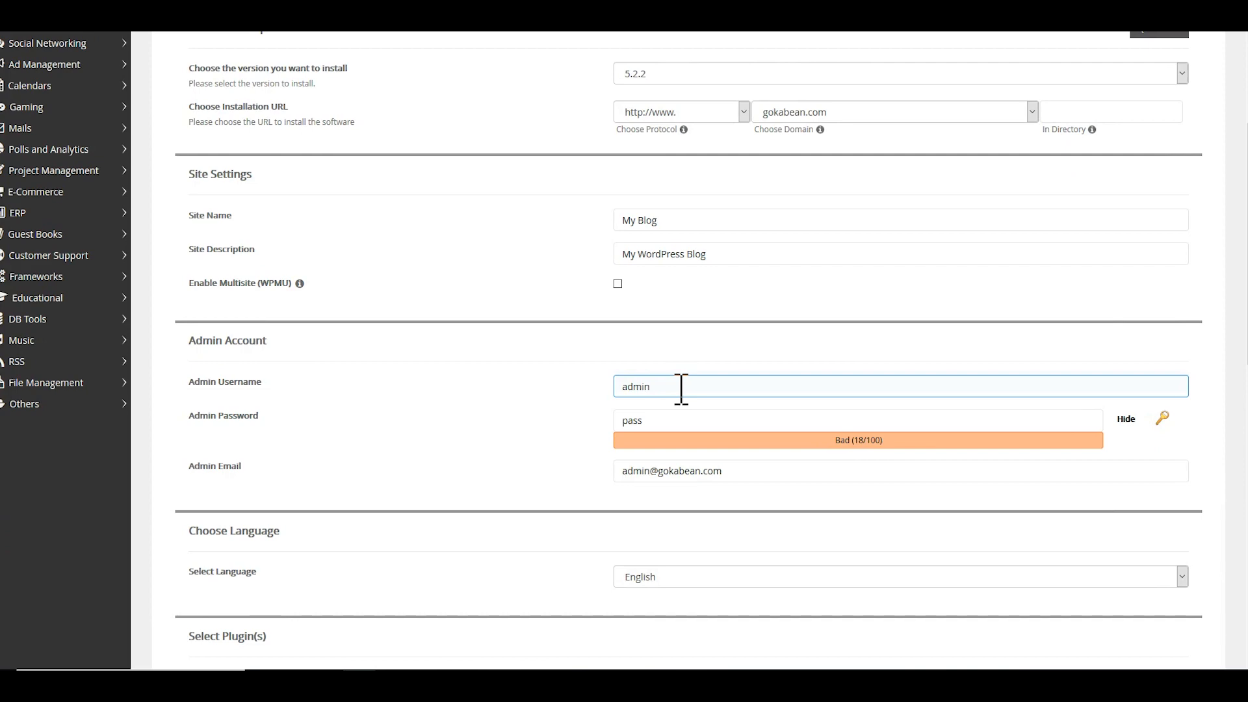
scroll(681, 389, "down", 2)
scroll(681, 351, "down", 8)
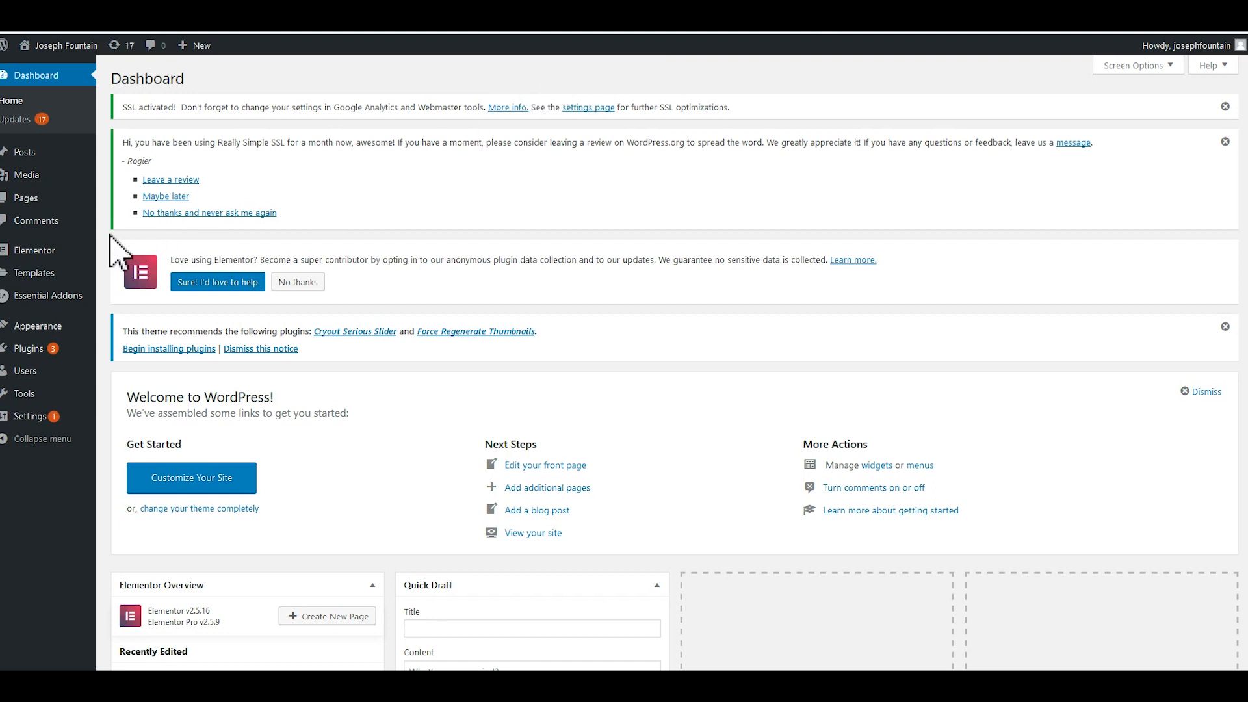
Switch to the WordPress dashboard and open the installed themes page in a new browser tab
mouse_move(39, 329)
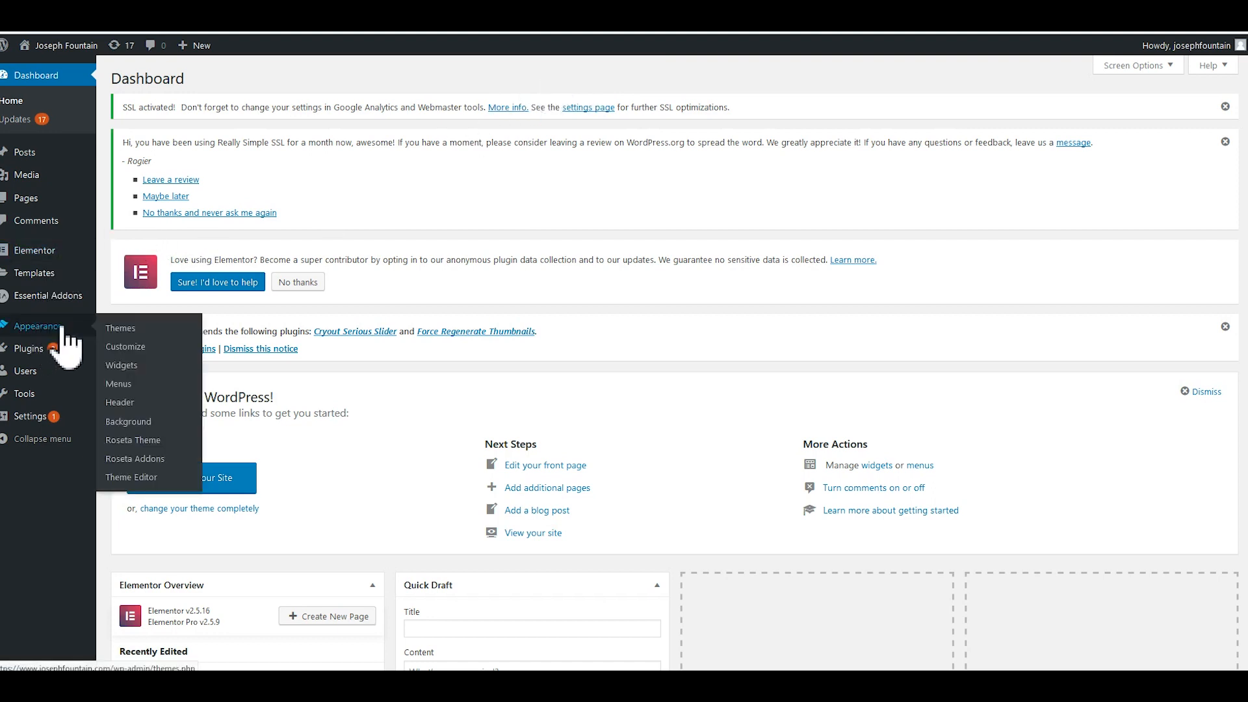
right_click(128, 333)
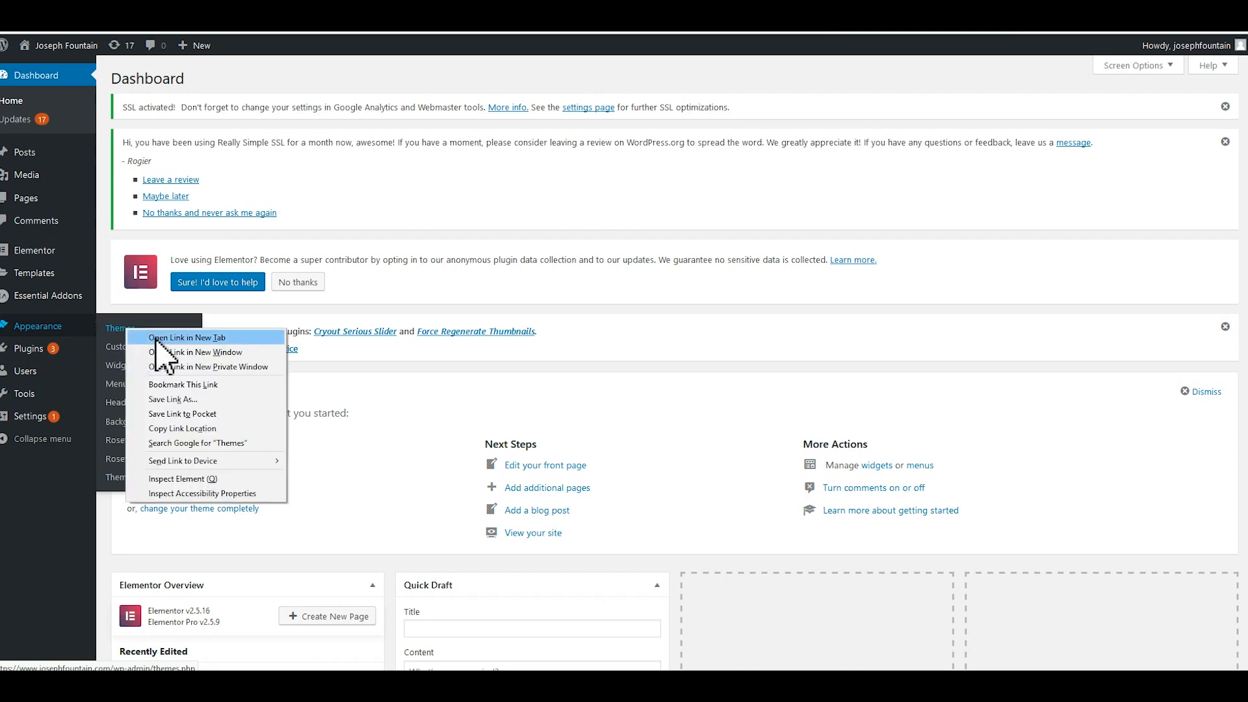
left_click(159, 347)
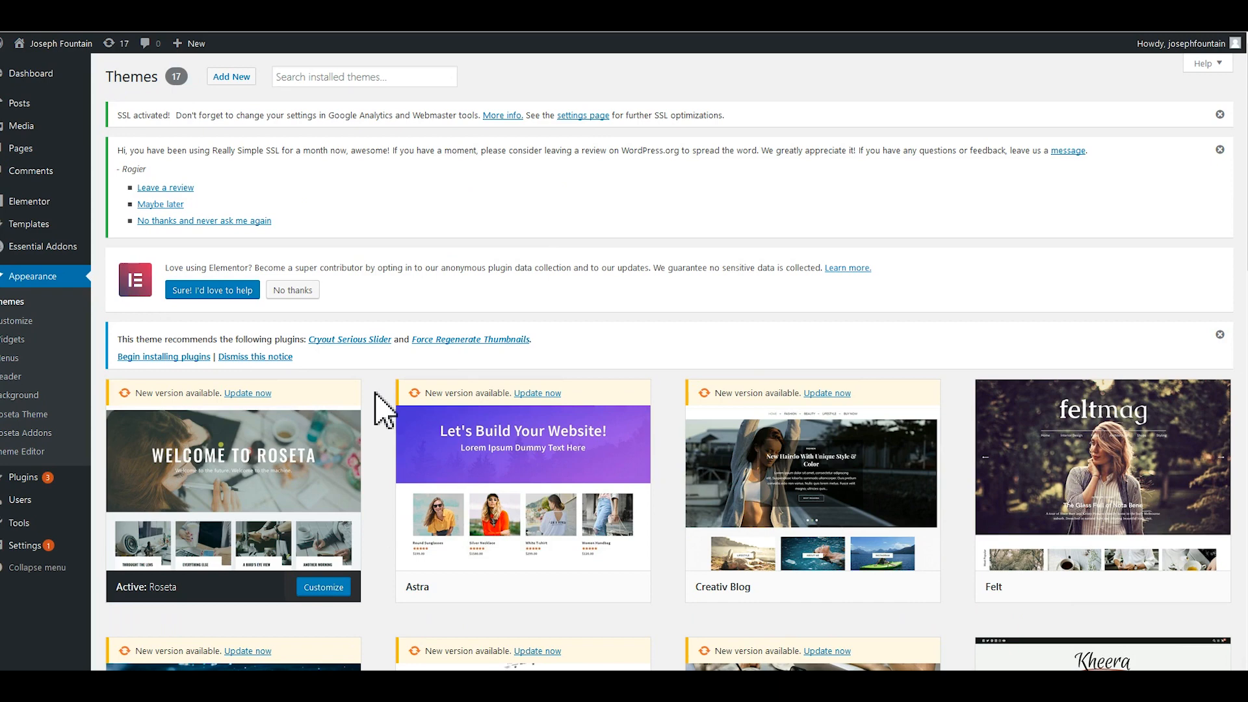
Preview the Felt theme live on the site and look through the whole home page
mouse_move(1073, 469)
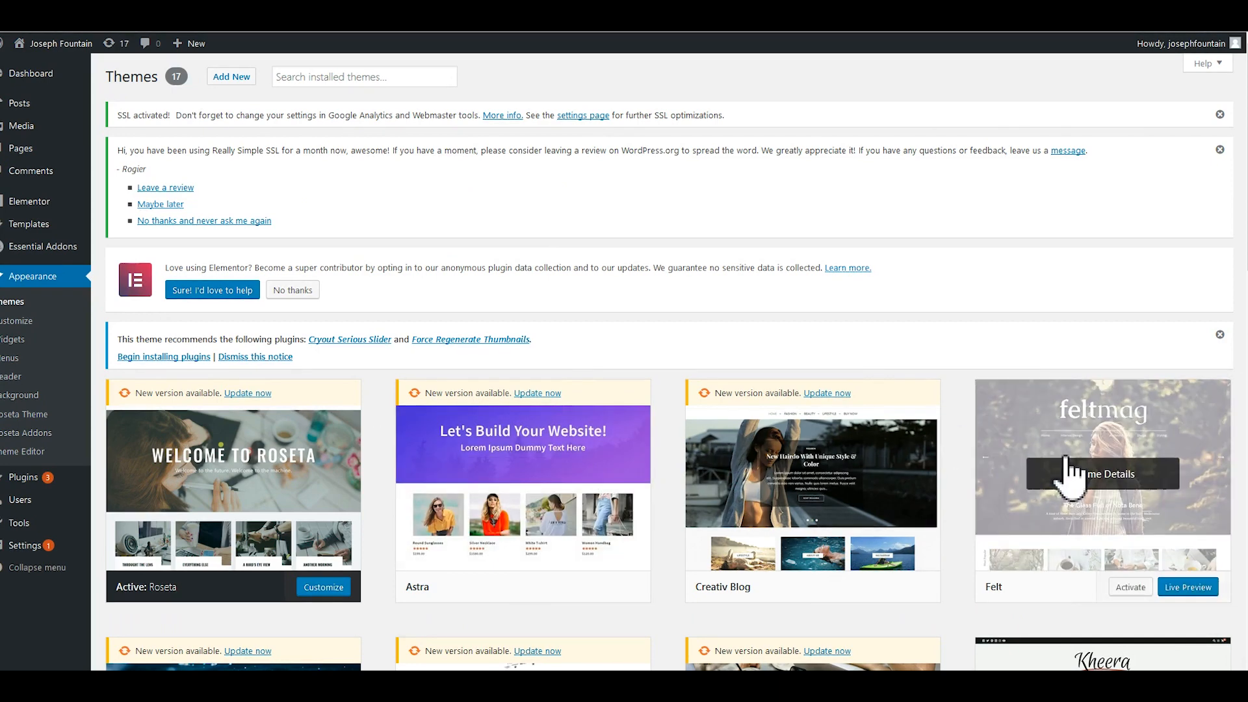
left_click(1199, 589)
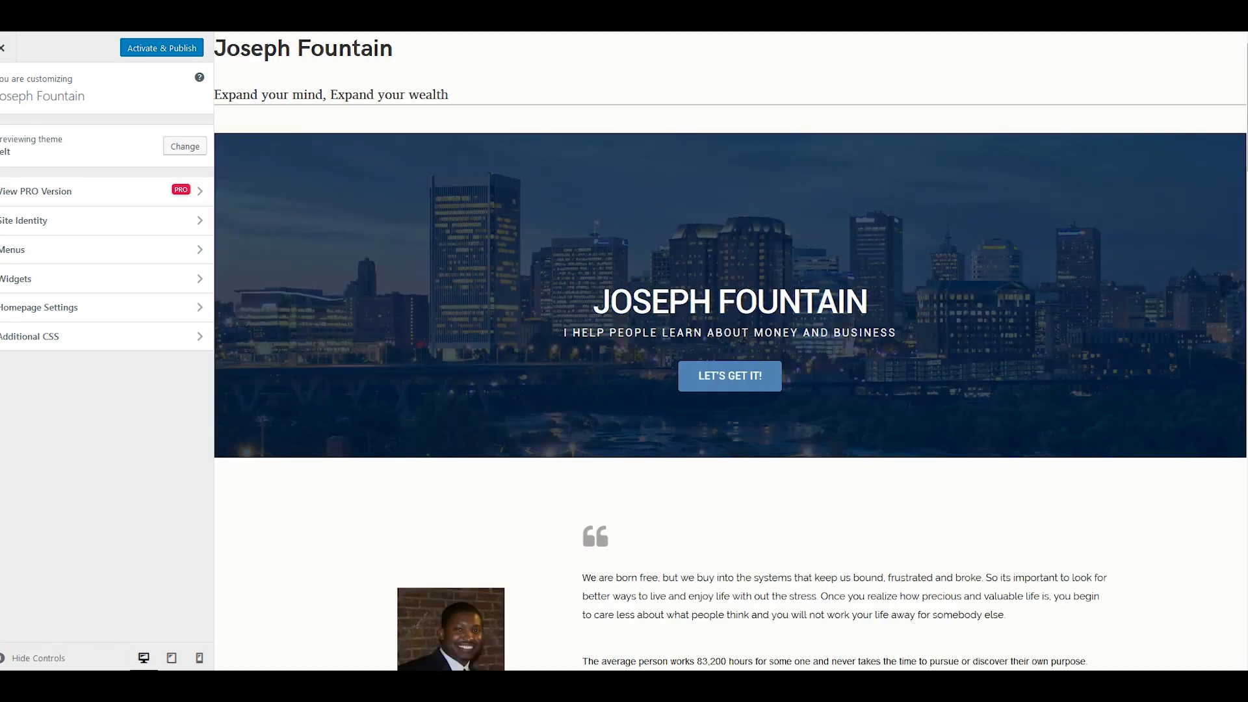
scroll(731, 351, "down", 15)
scroll(731, 351, "down", 15)
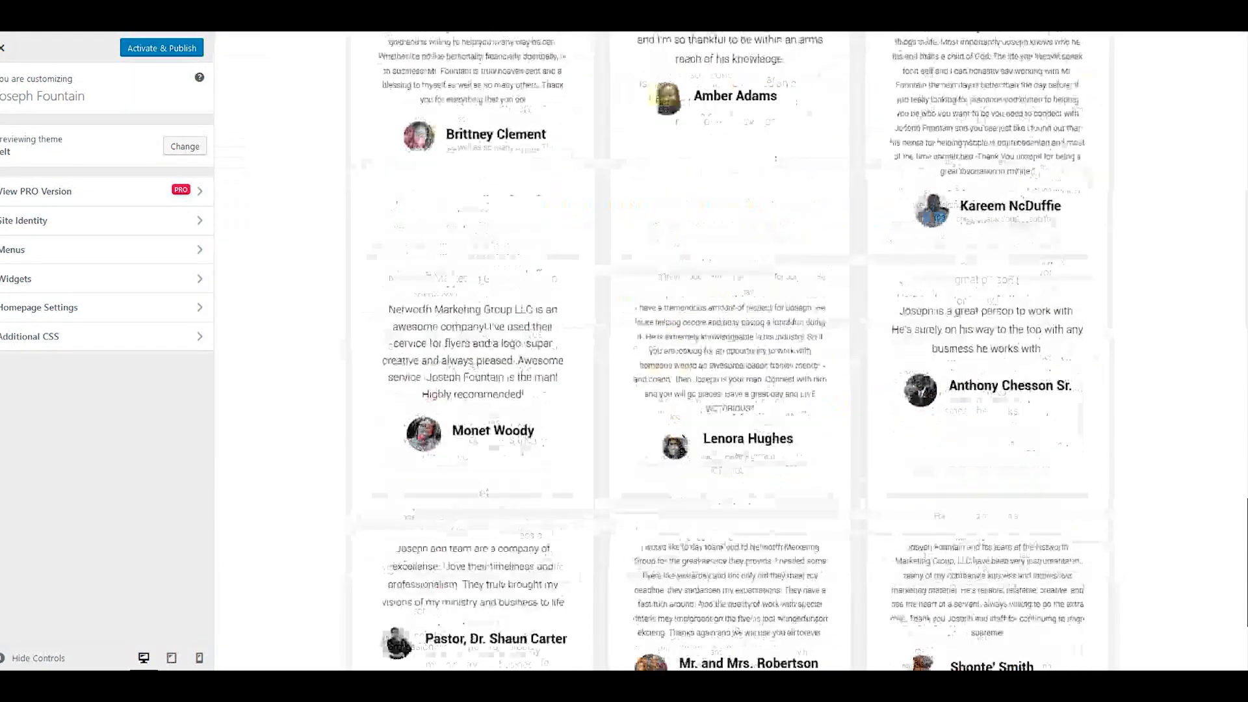
scroll(731, 351, "down", 3)
scroll(731, 351, "up", 20)
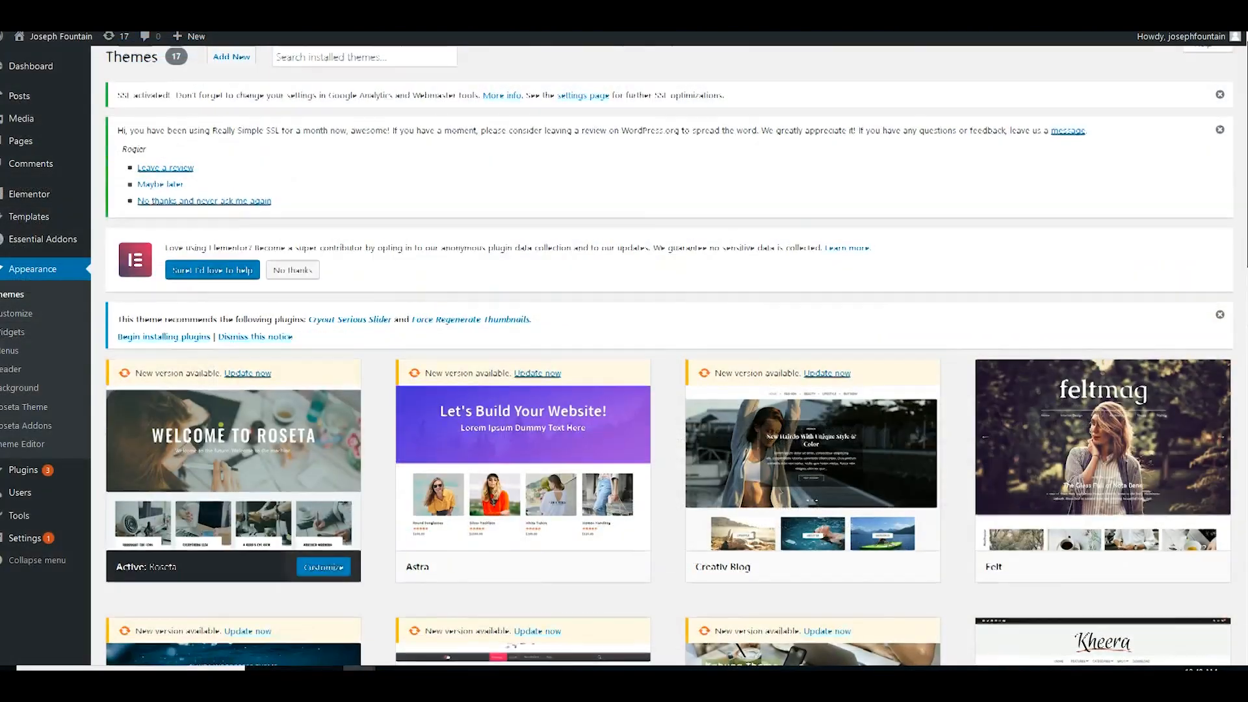
Browse the installed themes and list the popular themes available for adding to the site
scroll(669, 355, "down", 6)
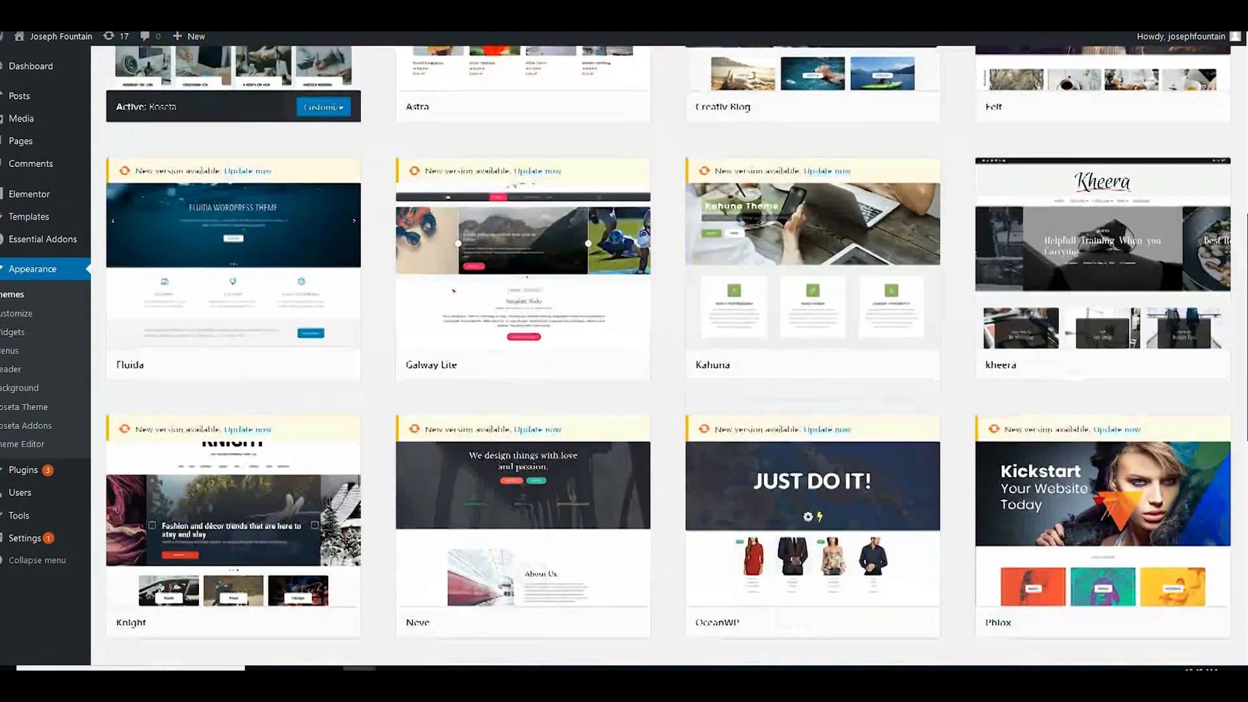
scroll(669, 355, "down", 4)
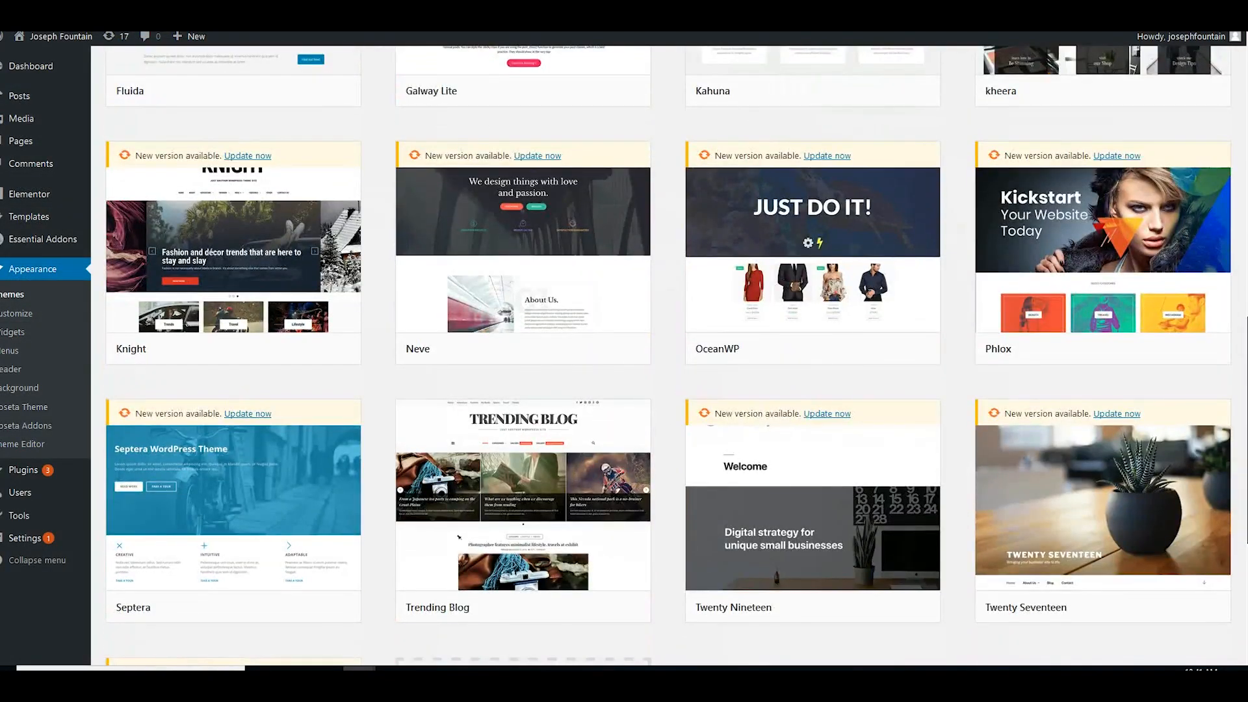
scroll(669, 355, "down", 2)
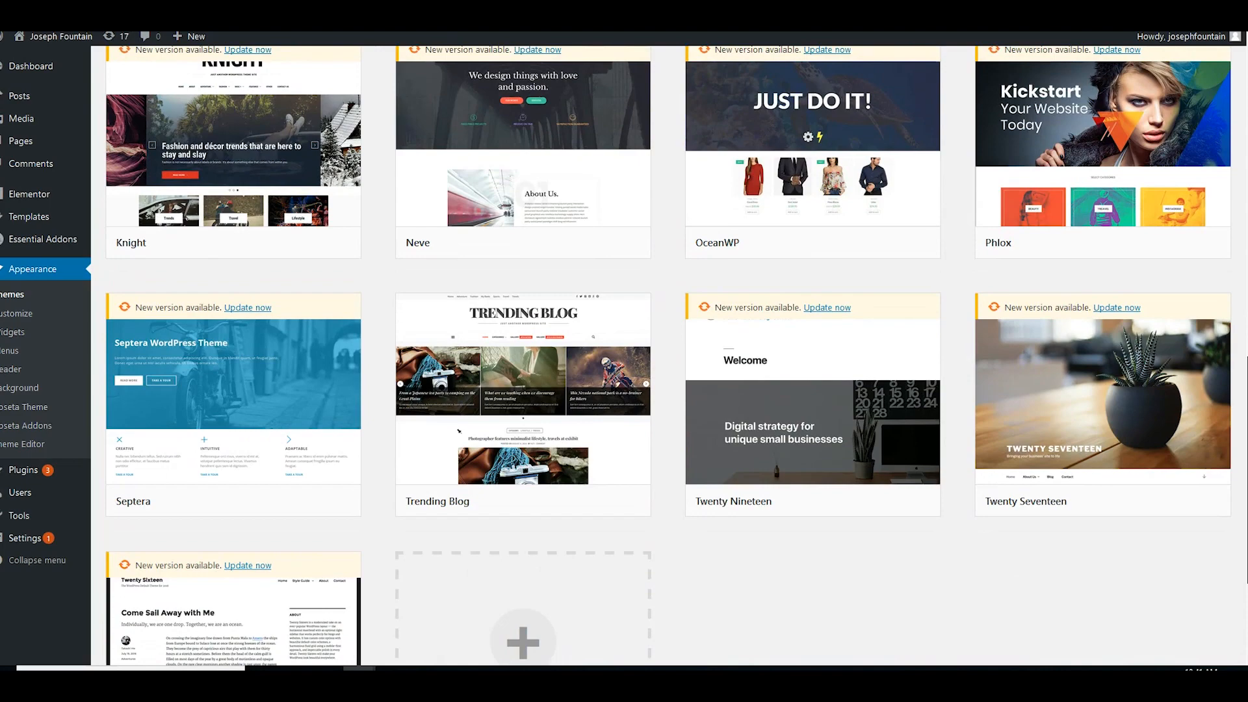
scroll(669, 355, "down", 1)
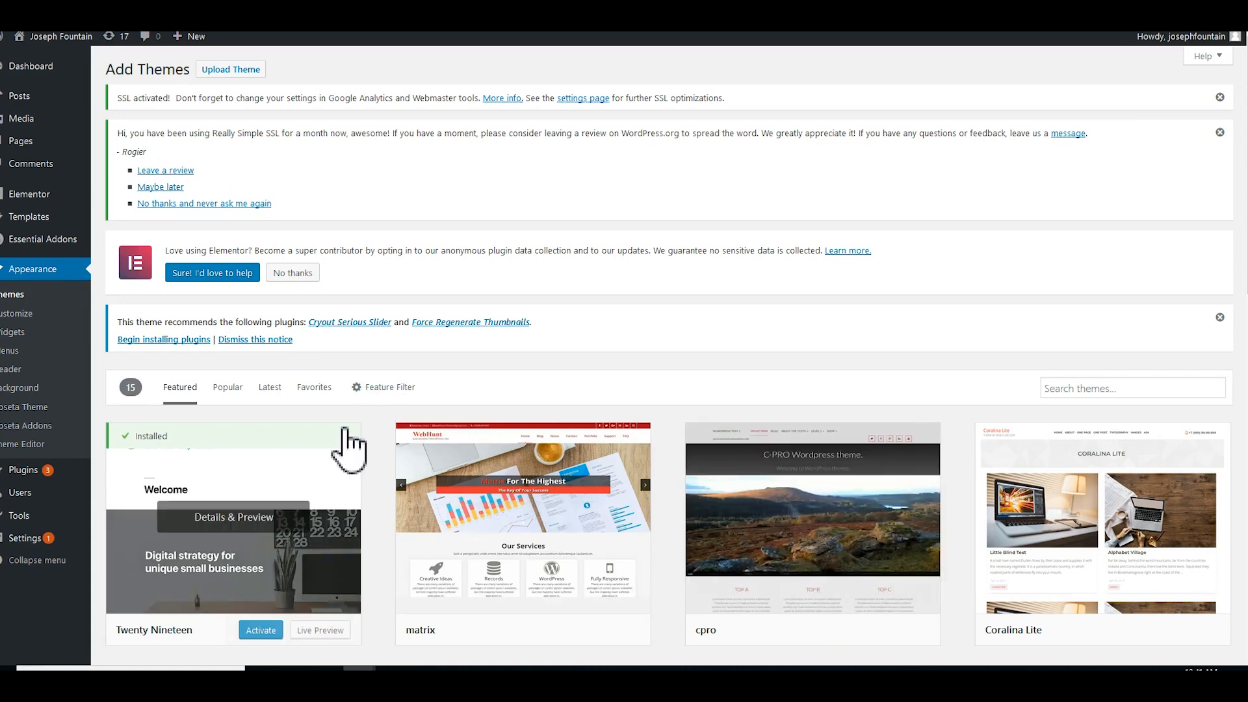
left_click(229, 387)
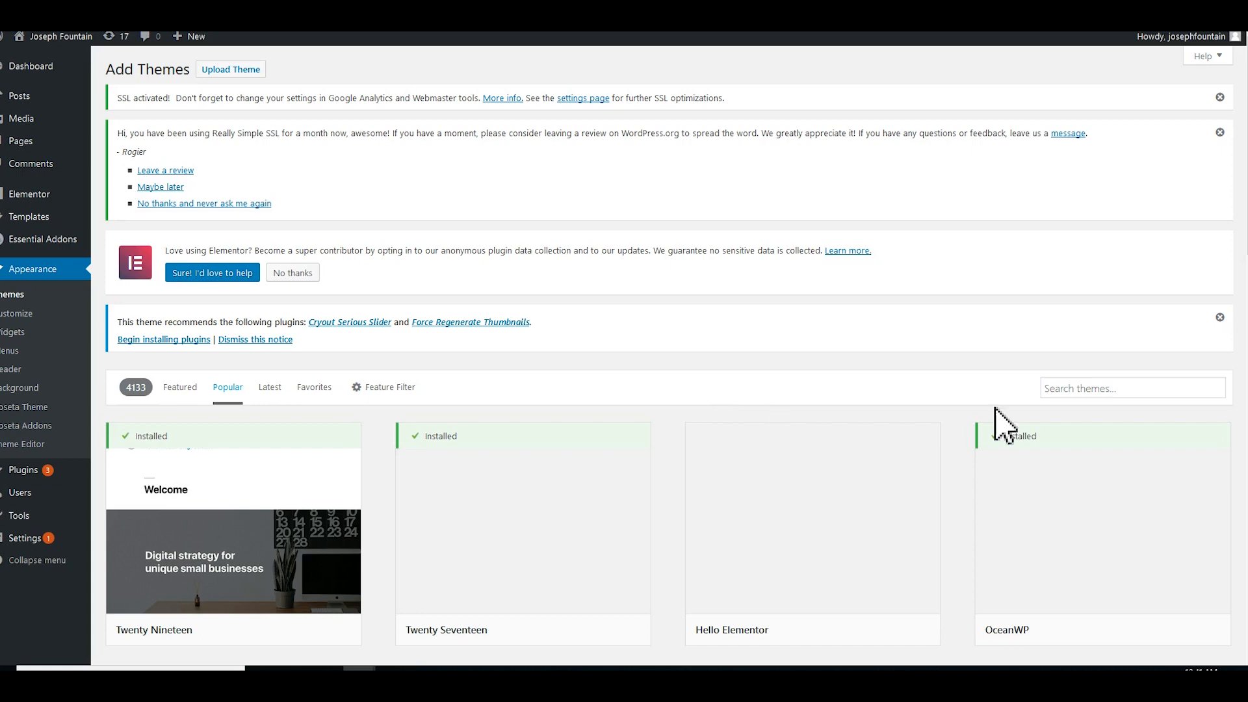
Look through the popular themes available for adding to the WordPress site
scroll(994, 423, "down", 1)
scroll(663, 325, "down", 5)
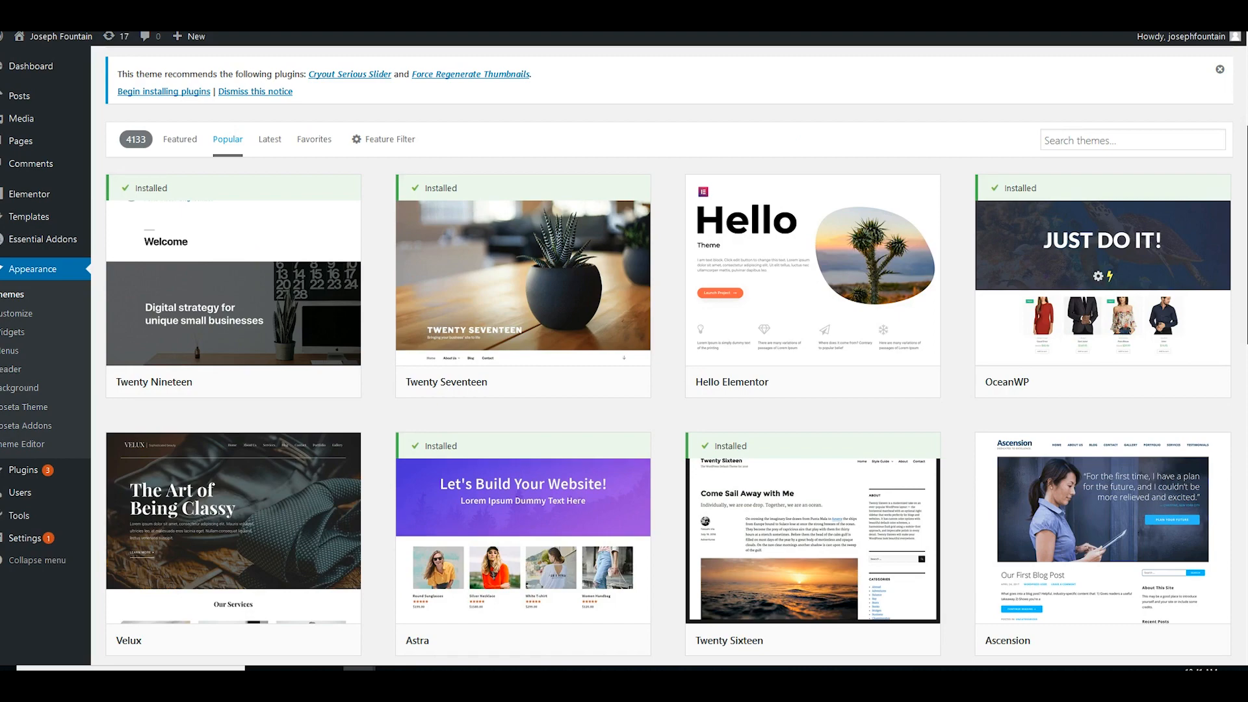
scroll(669, 356, "down", 7)
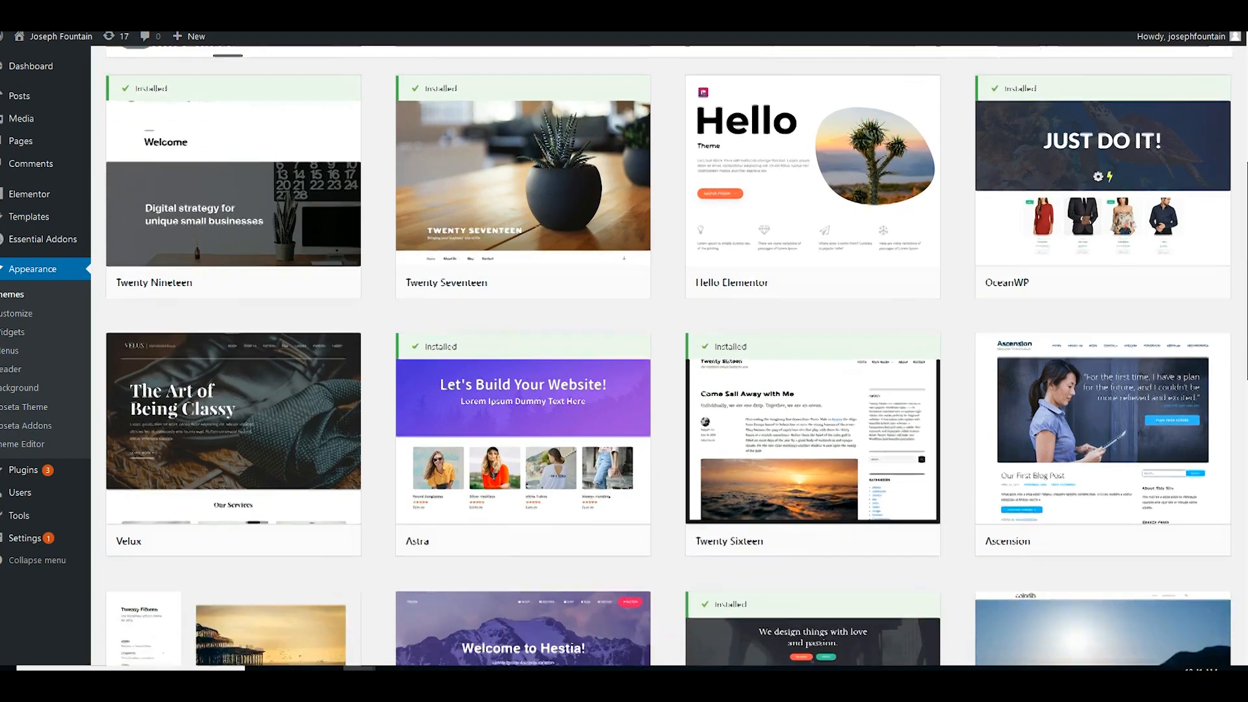
scroll(670, 356, "up", 3)
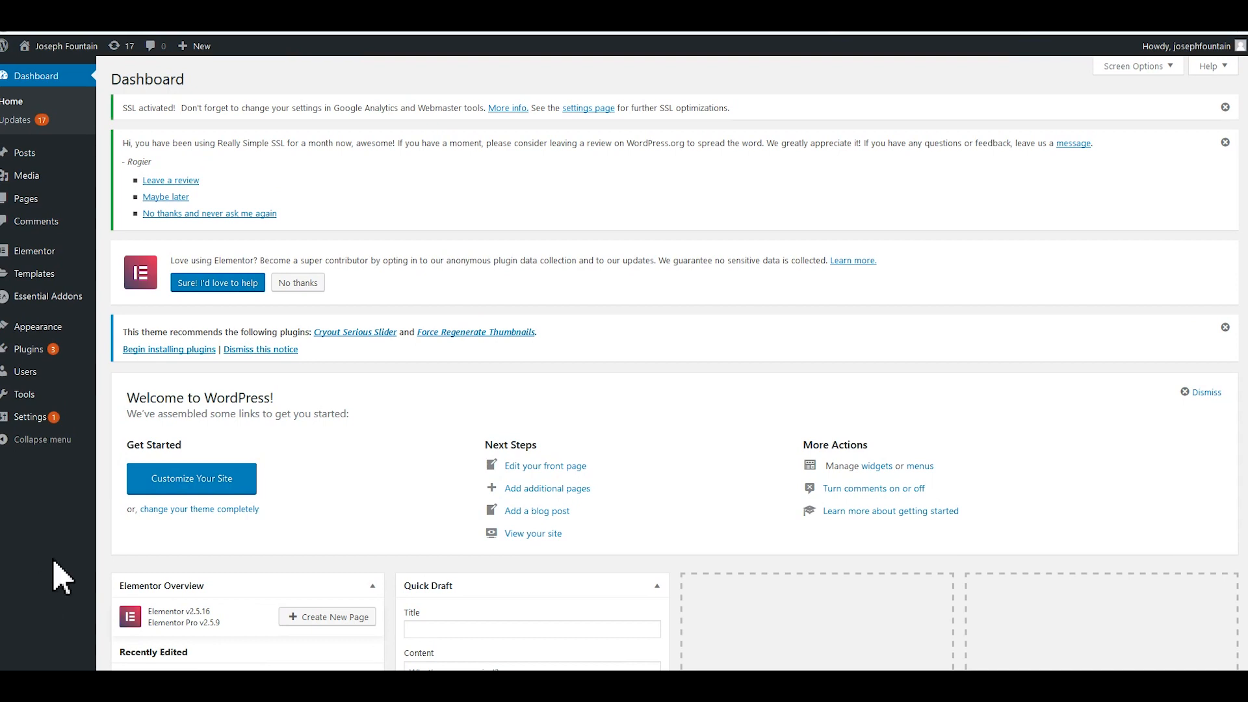
Search the plugins available for adding to the site for "elementor" and look through the matching plugins
mouse_move(50, 361)
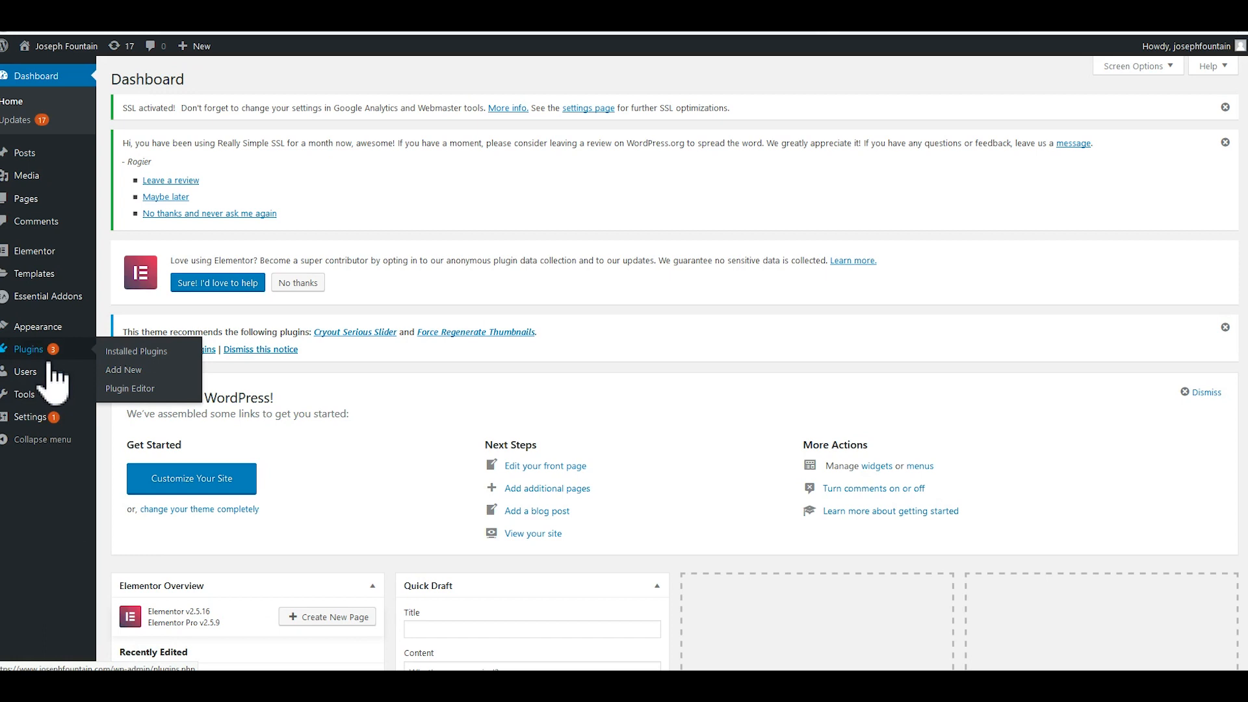
left_click(126, 375)
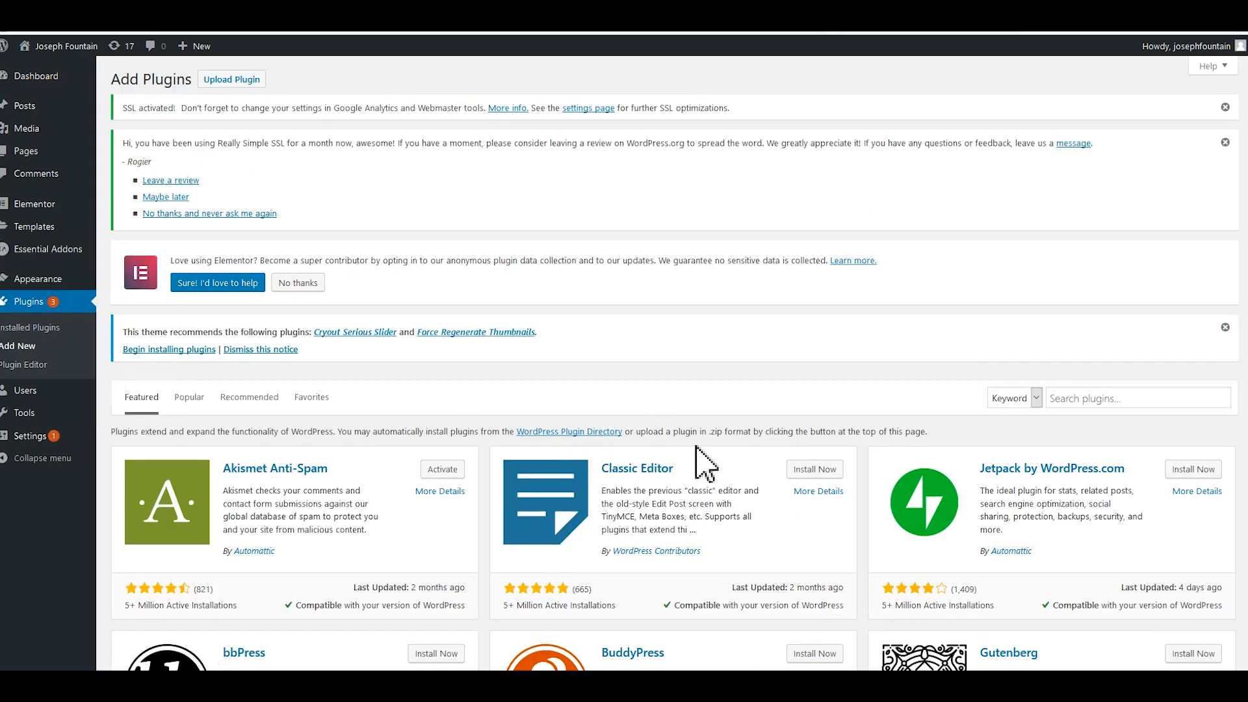
left_click(1106, 398)
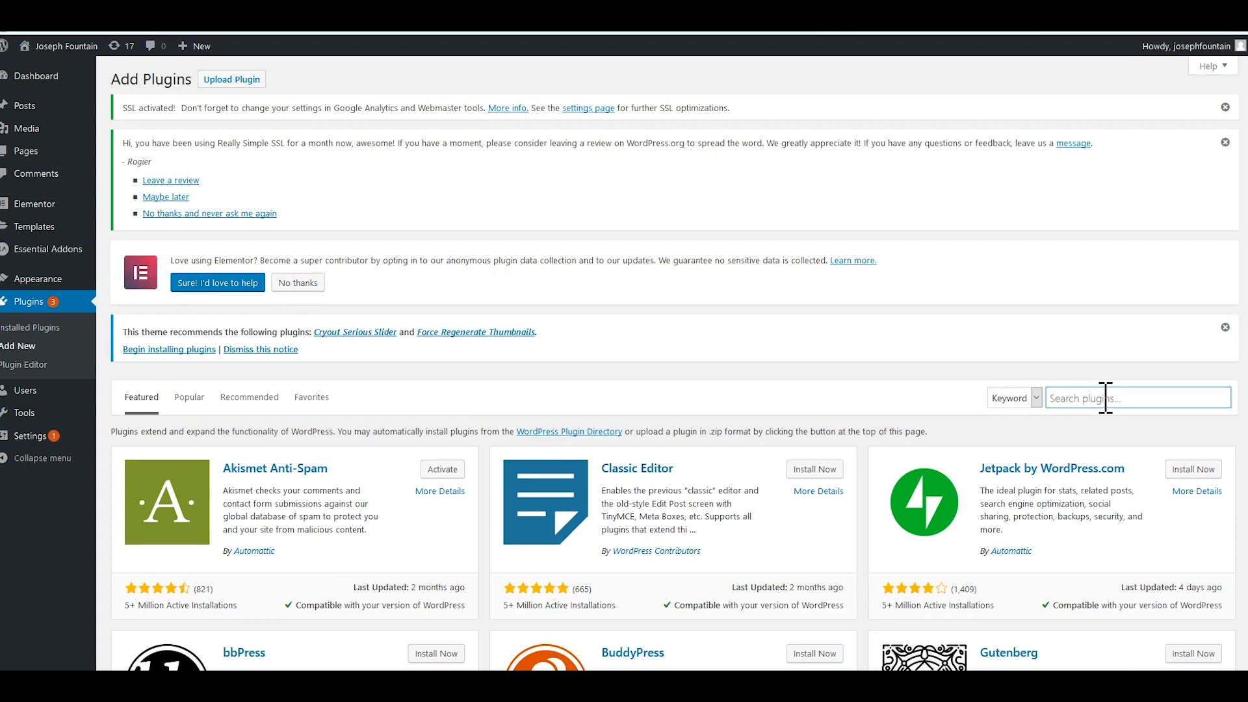
type("elem")
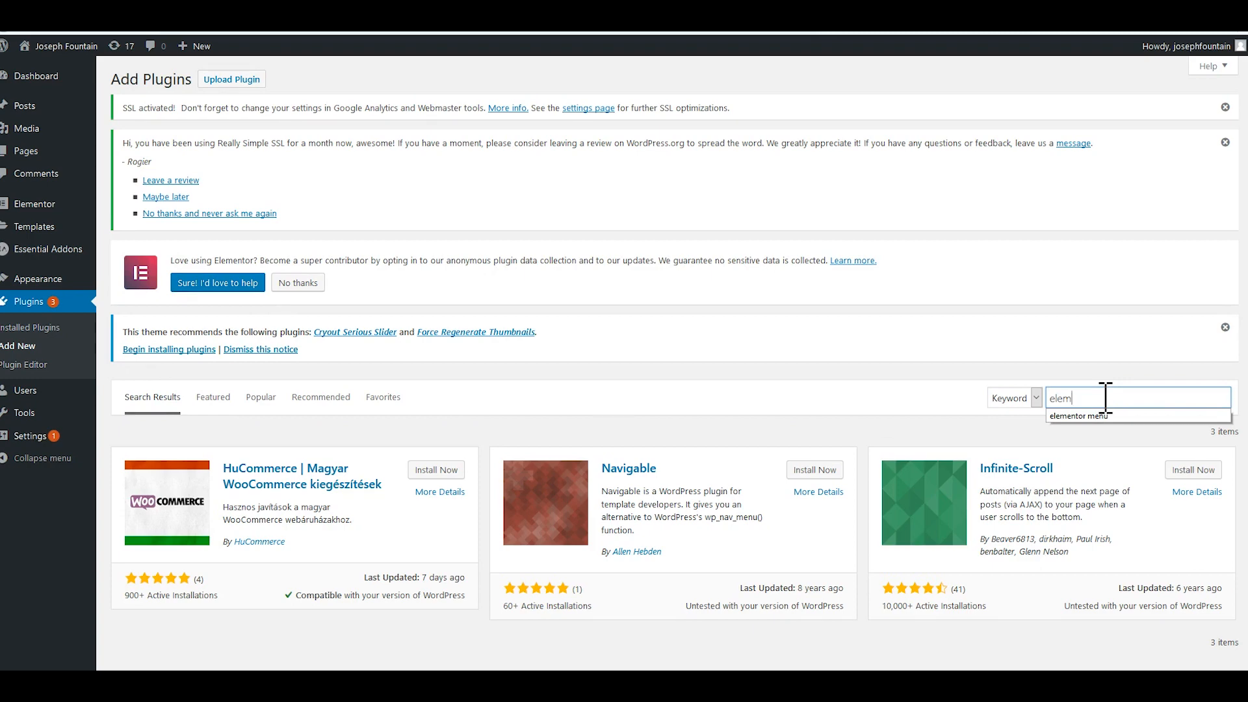
type("entor")
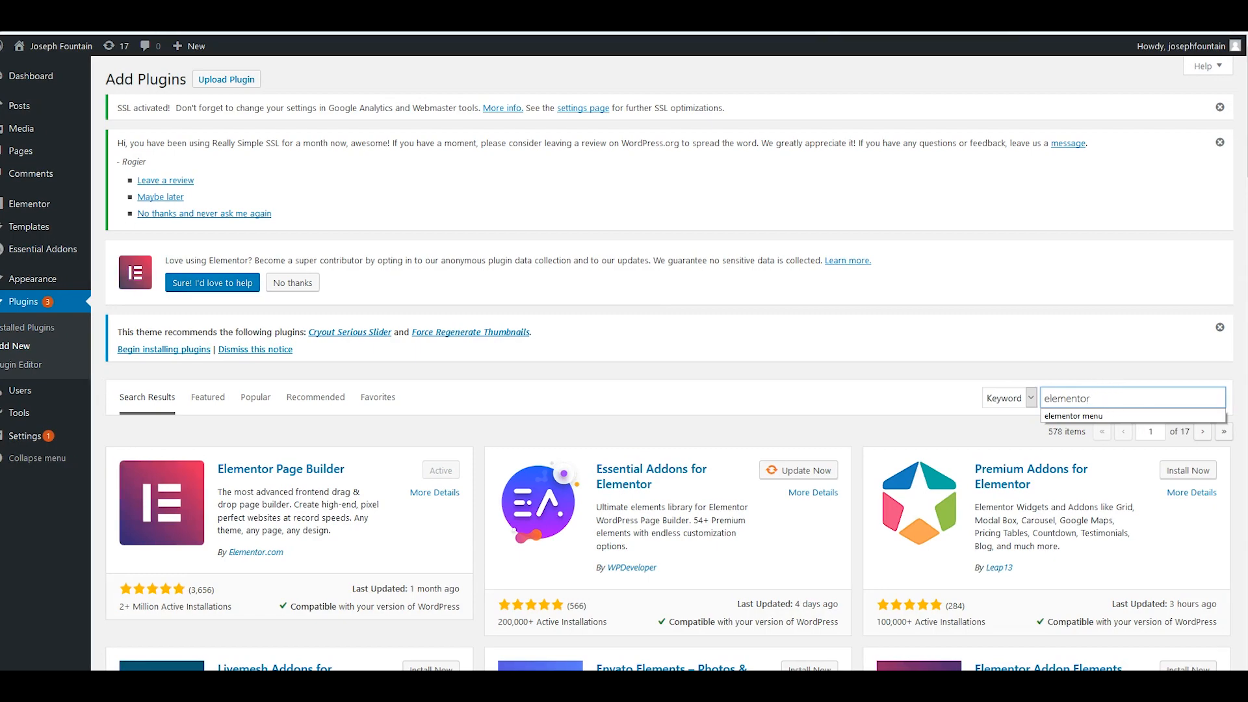
scroll(669, 364, "down", 5)
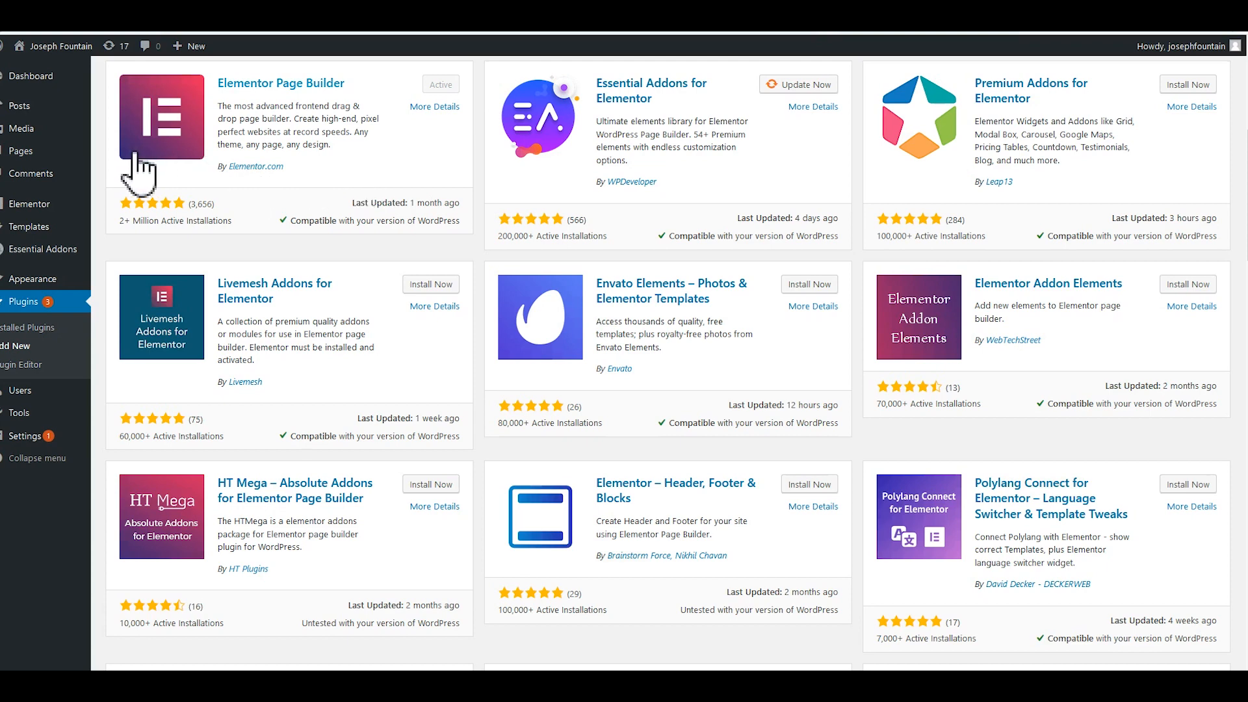
Start a new WordPress page and open it for editing with Elementor
mouse_move(23, 154)
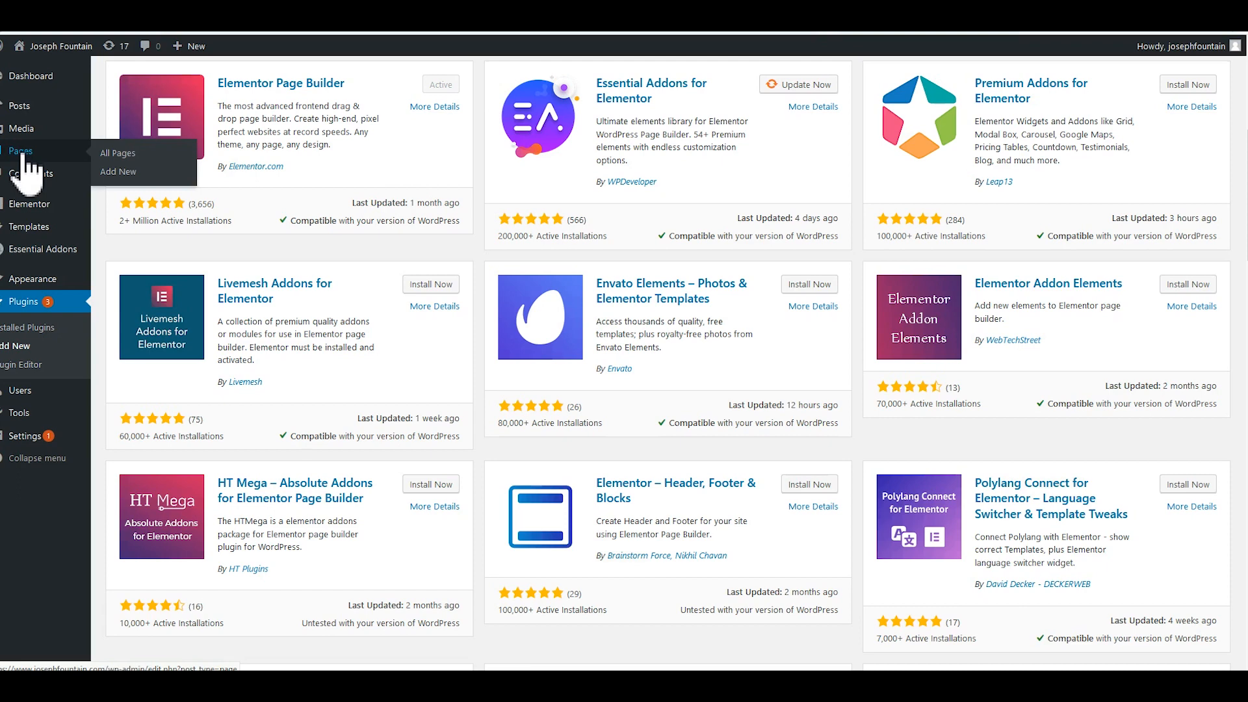
left_click(119, 173)
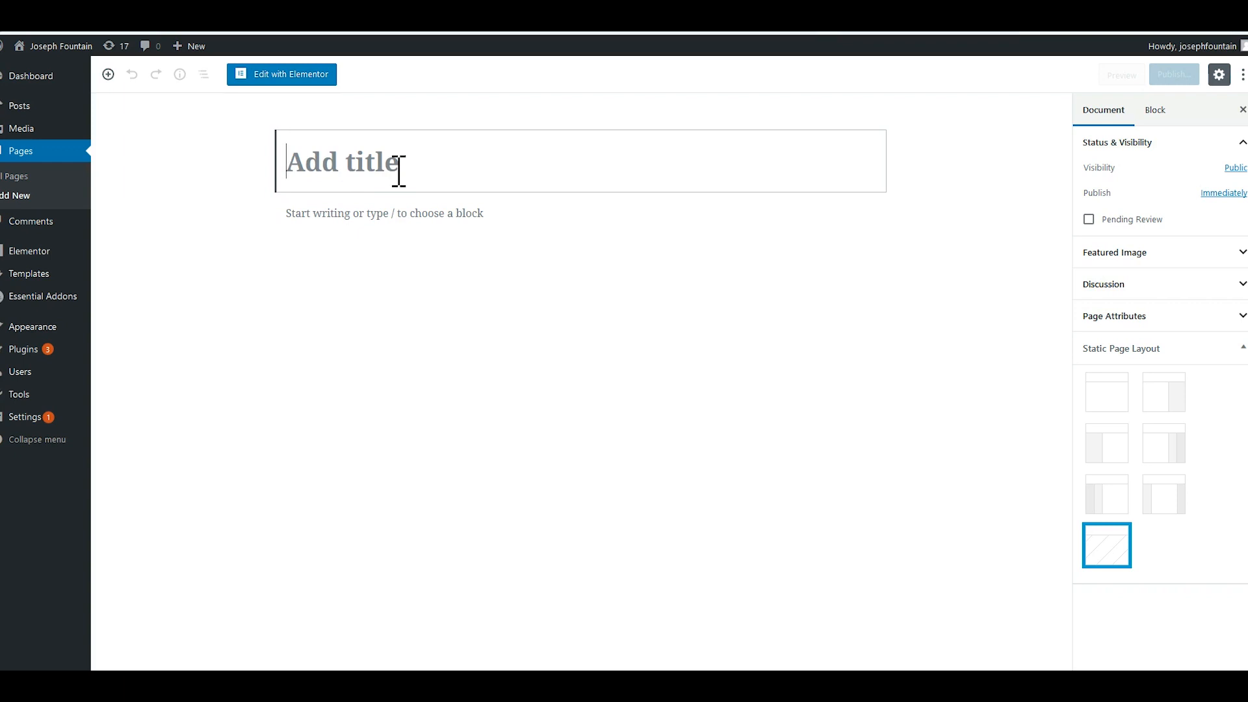
left_click(286, 74)
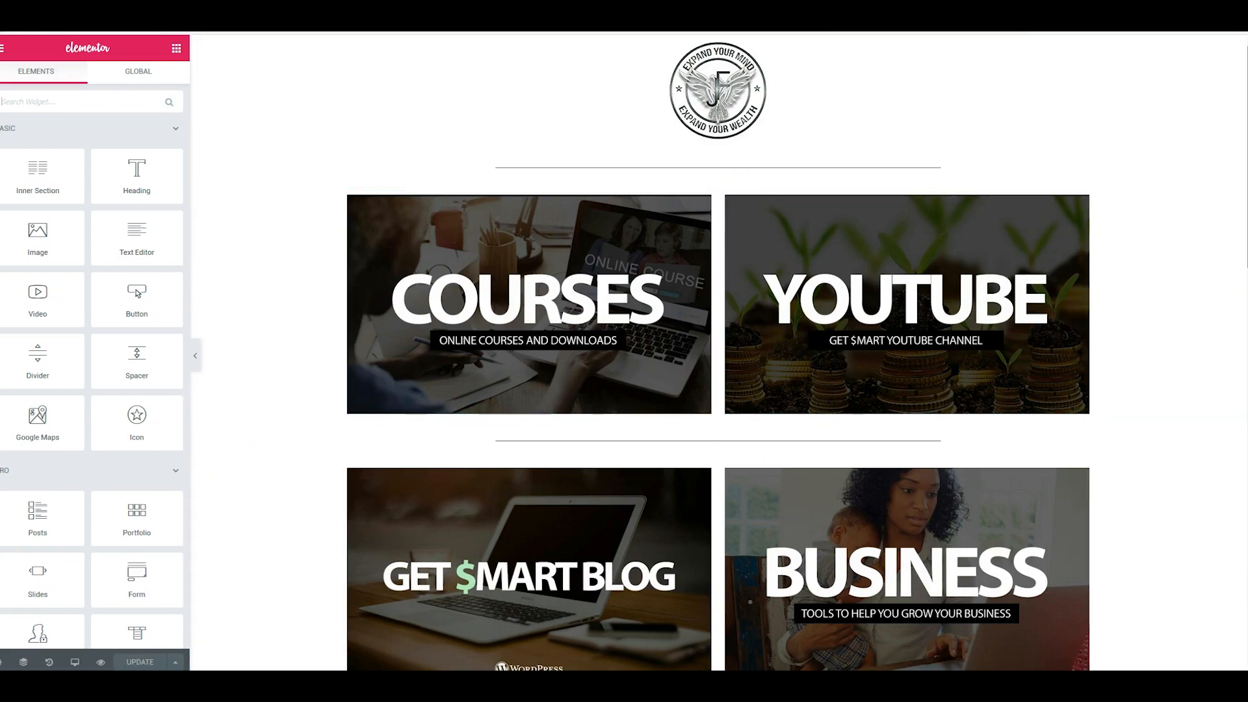
Look over the home page in the Elementor editor and view the column structures offered for a new section above the Courses row
scroll(718, 351, "down", 9)
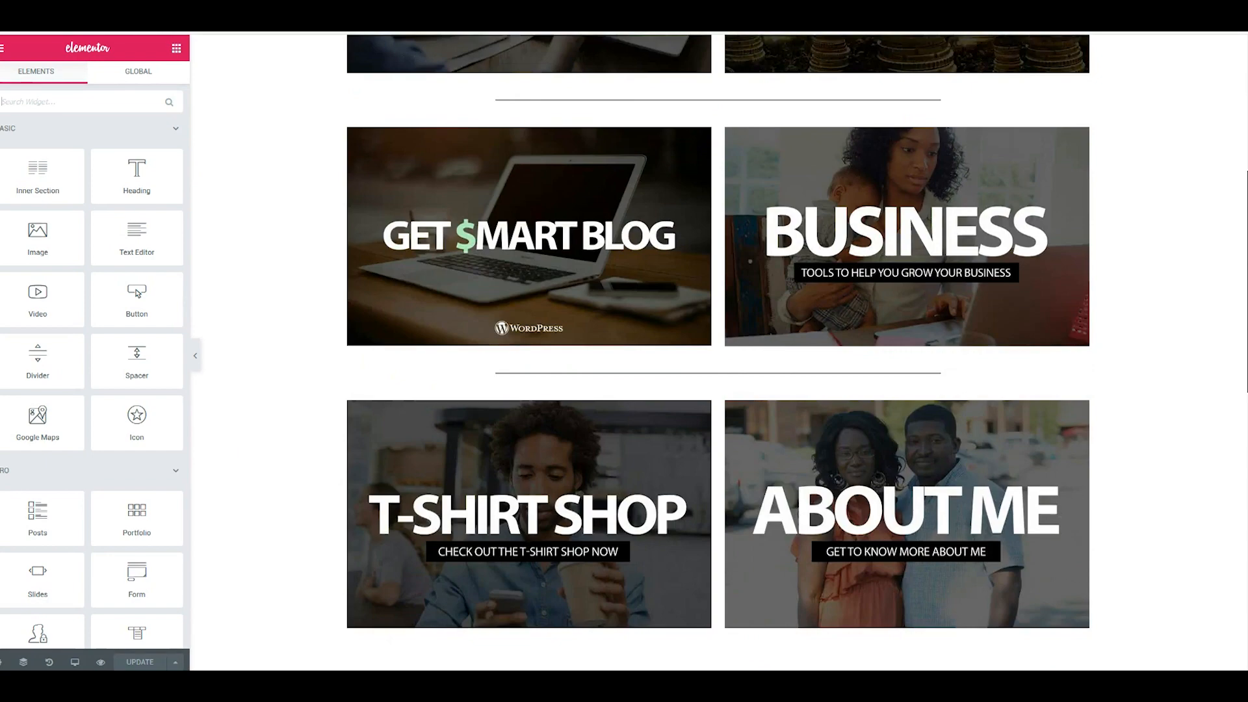
scroll(718, 351, "up", 9)
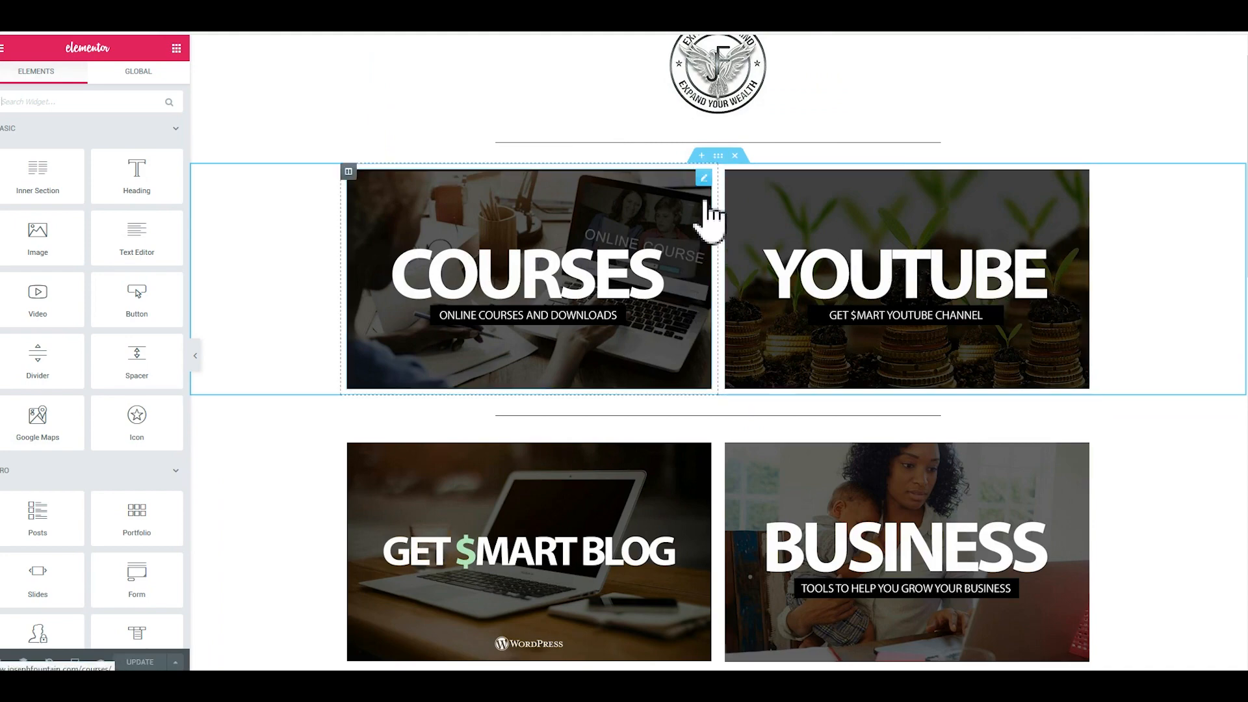
left_click(702, 158)
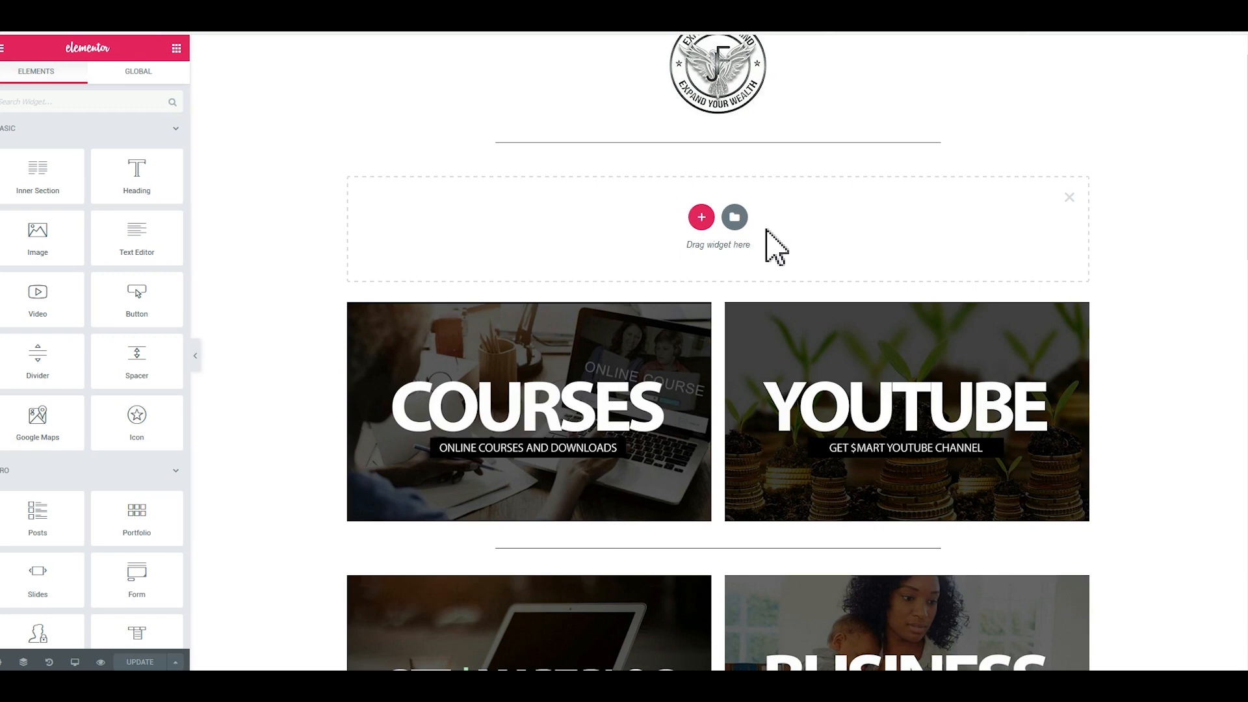
left_click(701, 218)
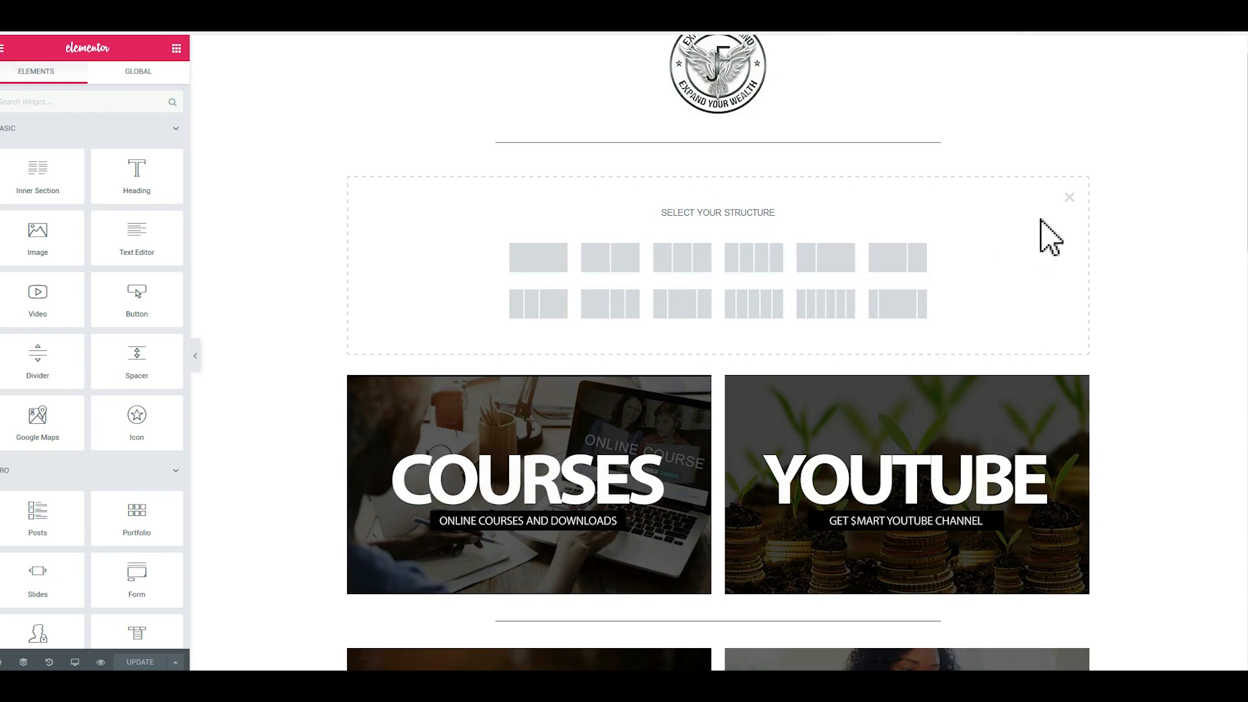
left_click(1069, 197)
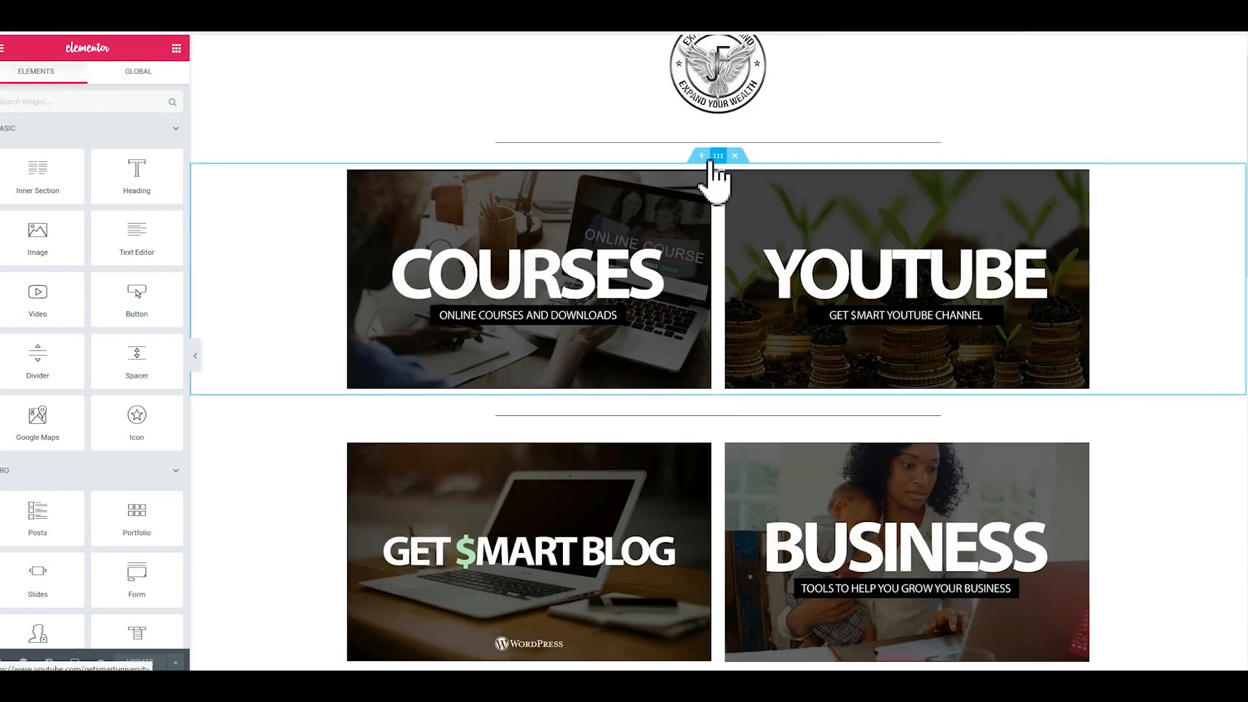
Browse the page templates in the Elementor library and preview the Homepage – Restaurant template
left_click(702, 157)
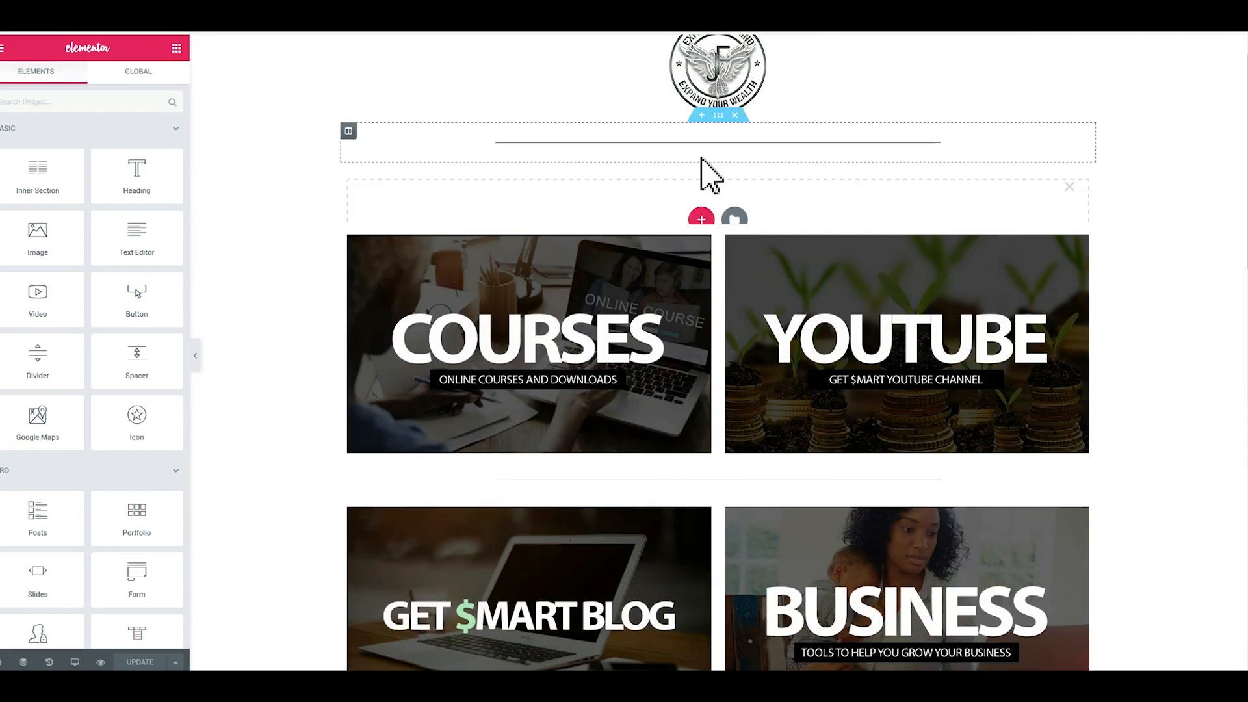
left_click(734, 218)
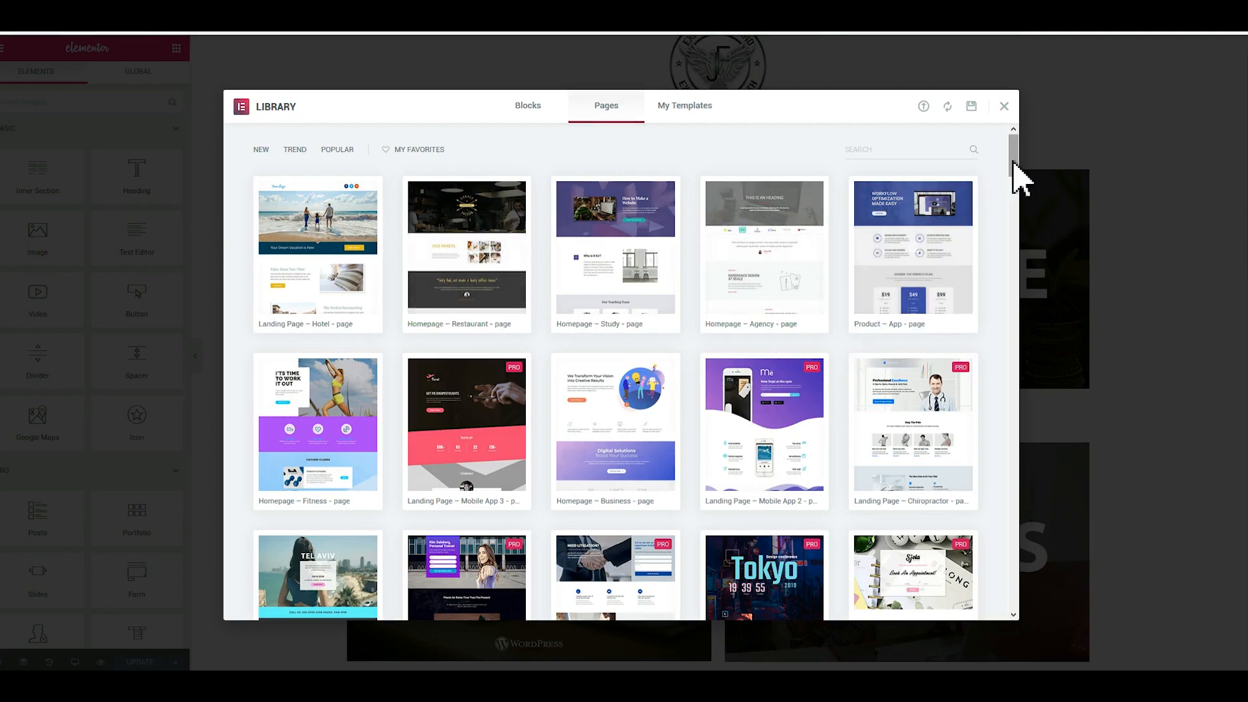
mouse_move(1013, 158)
left_mouse_down()
mouse_move(1012, 232)
mouse_move(1017, 158)
left_mouse_up()
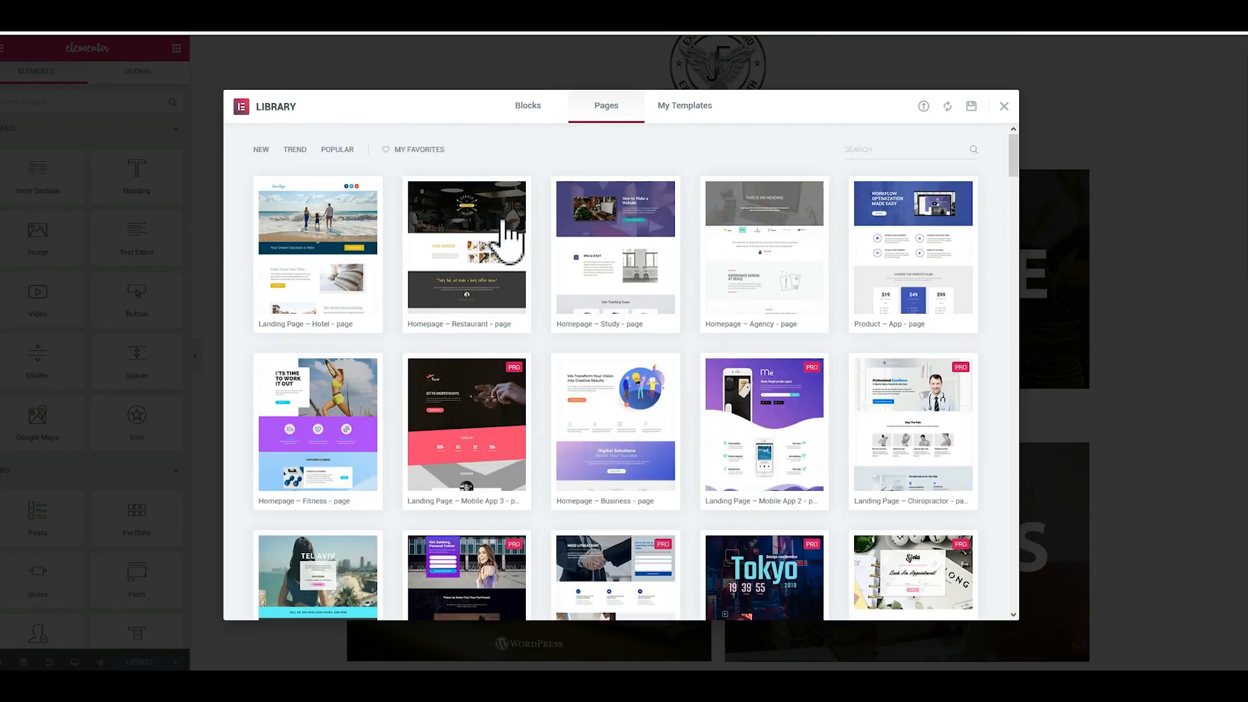
left_click(473, 262)
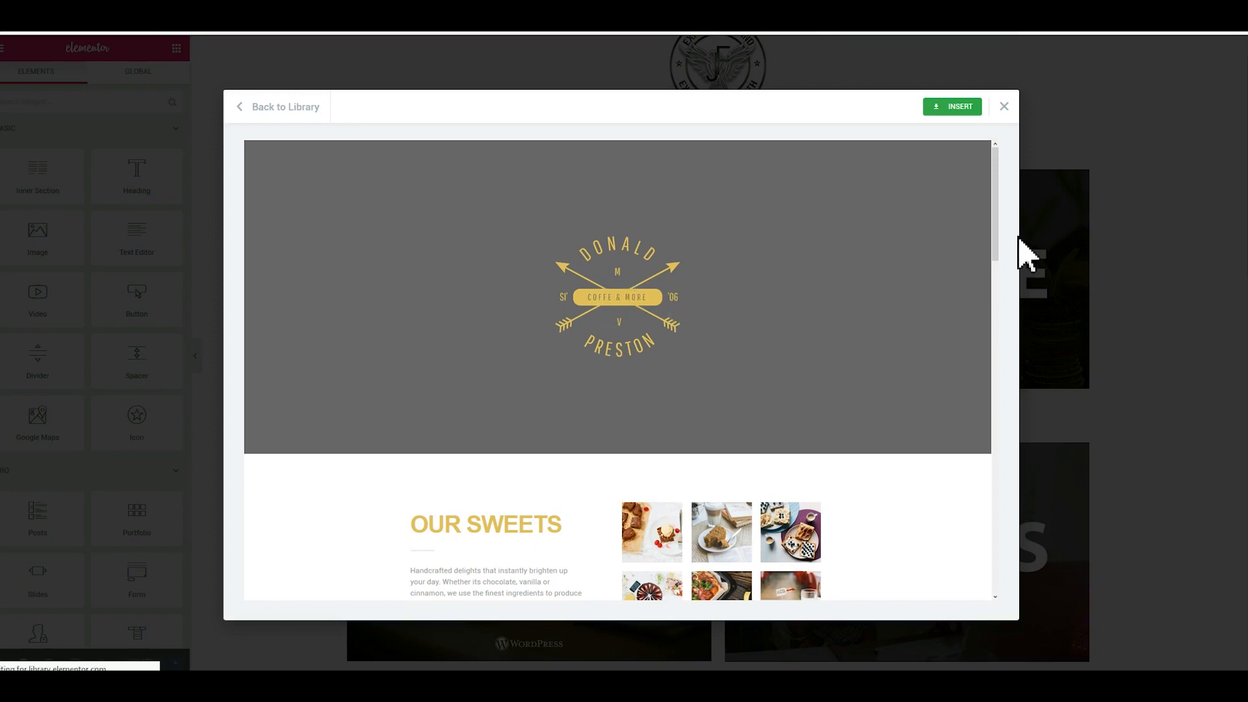
mouse_move(998, 175)
left_mouse_down()
mouse_move(998, 326)
mouse_move(1026, 534)
mouse_move(1025, 351)
mouse_move(1039, 268)
mouse_move(988, 174)
left_mouse_up()
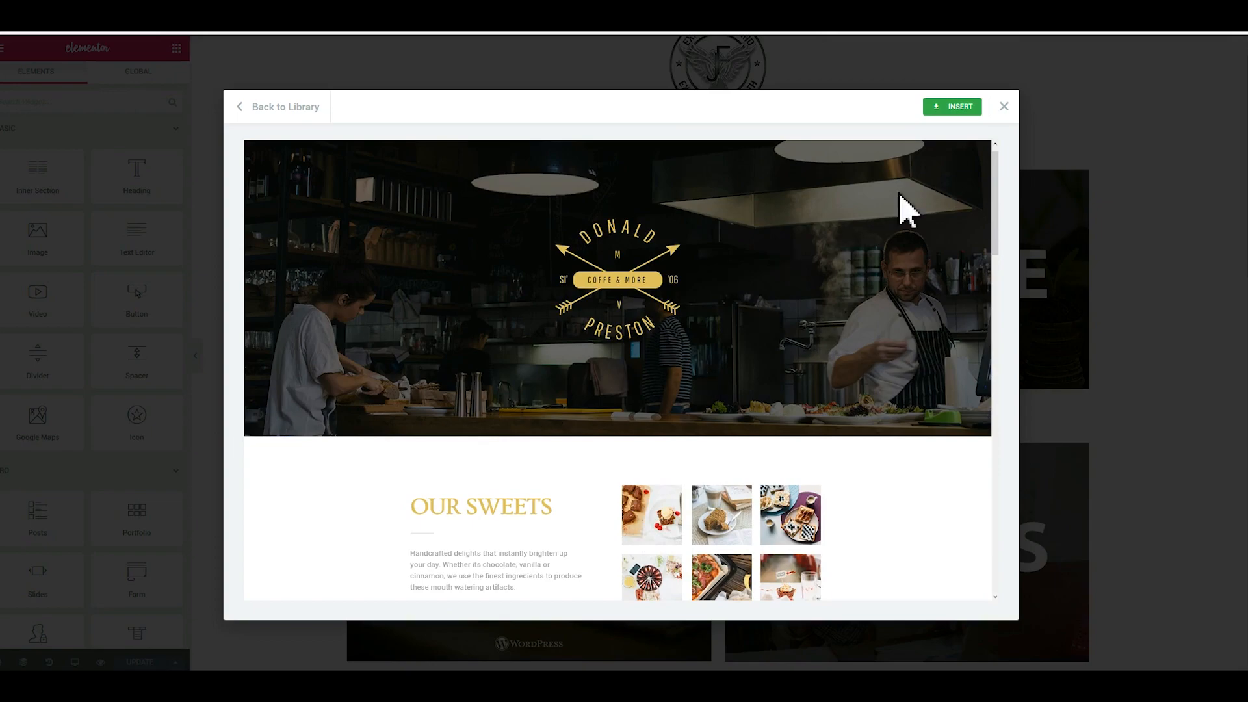
left_click(1005, 108)
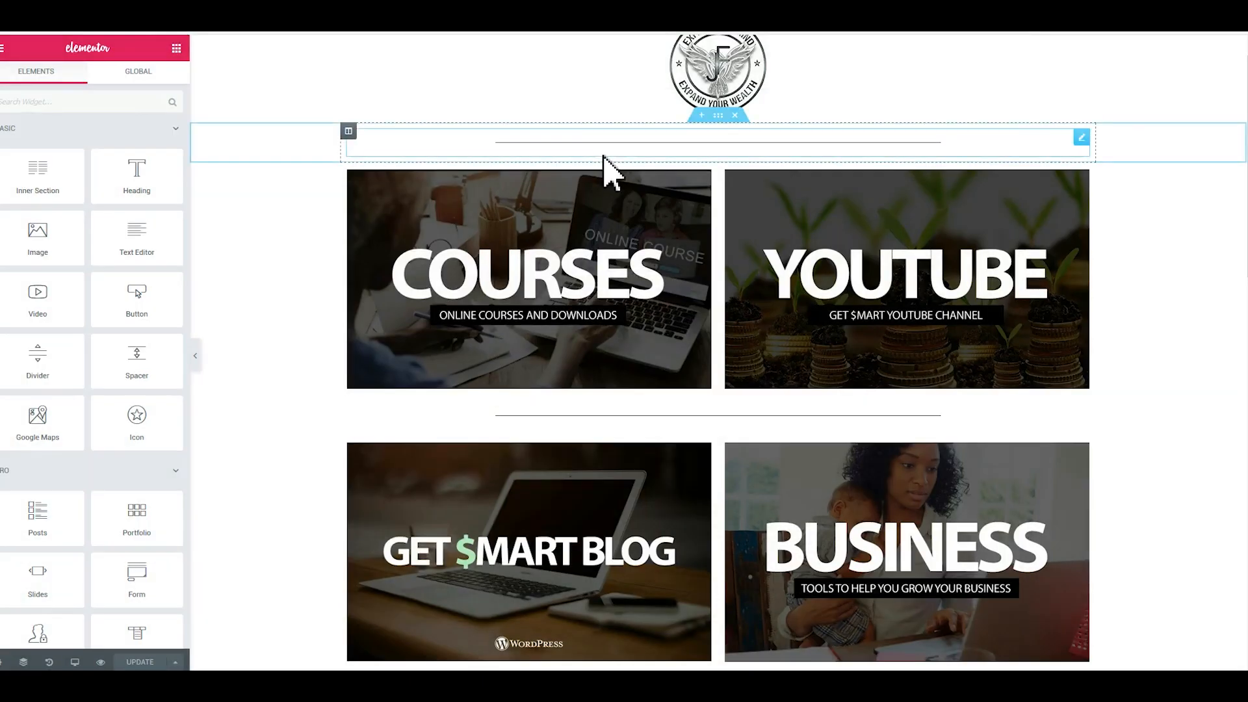
Reopen the Elementor library from a new section above the first divider and browse the ready-made blocks and the saved templates
left_click(702, 116)
left_click(740, 183)
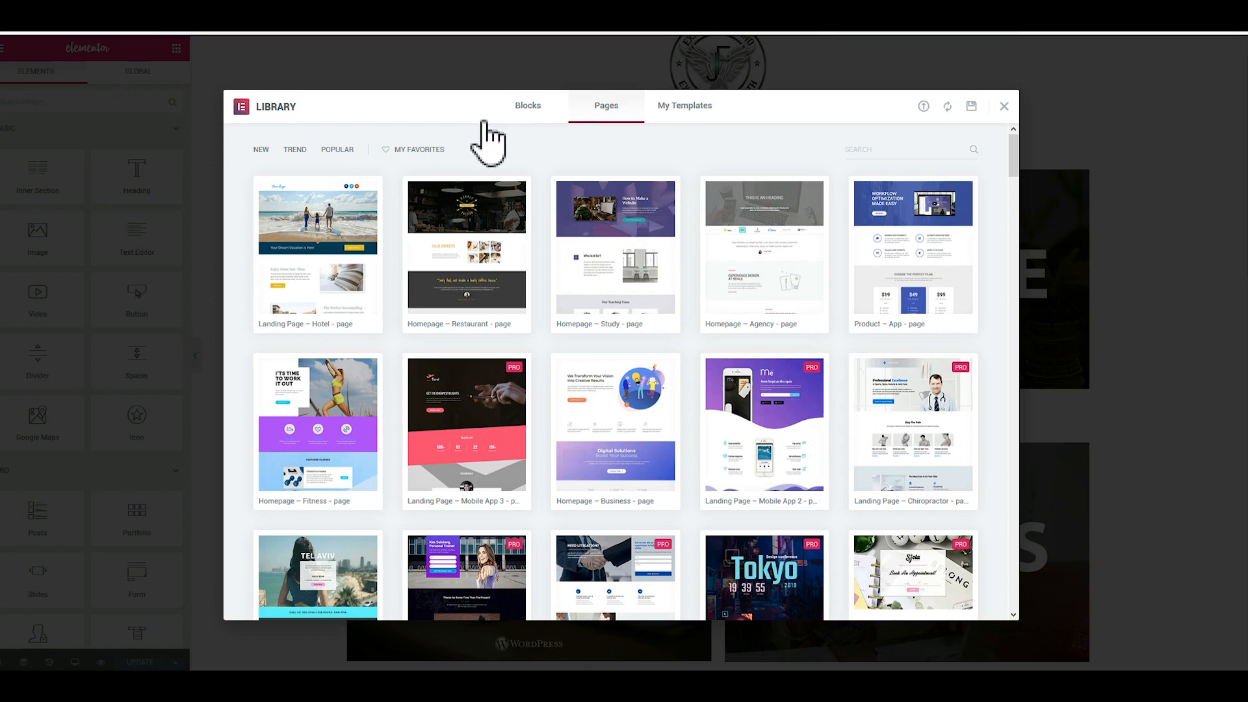
left_click(514, 118)
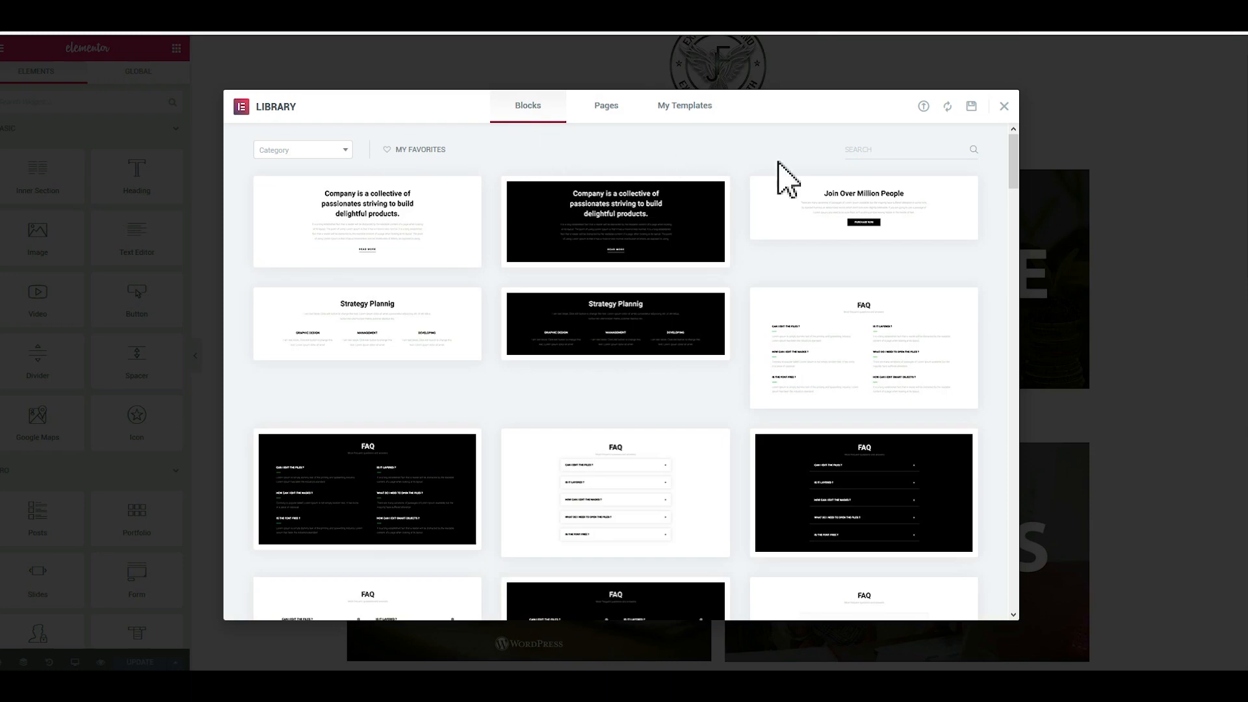
left_click_drag(1015, 143, 1013, 193)
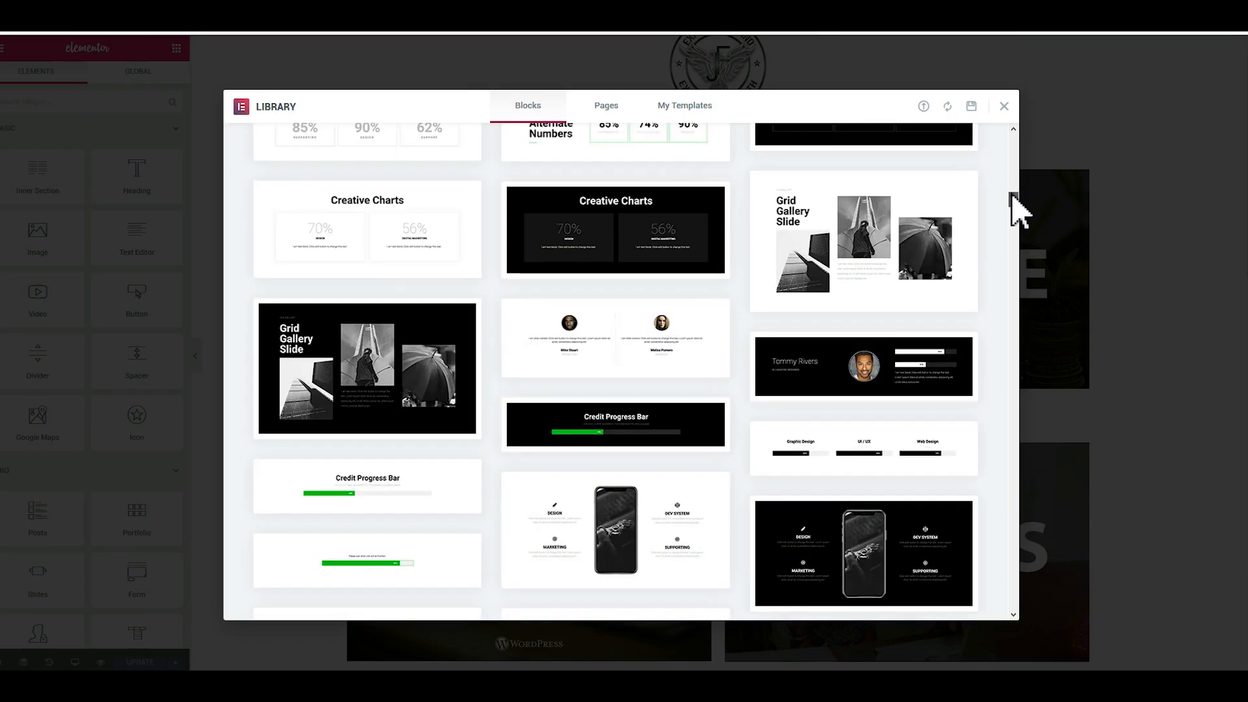
scroll(1014, 198, "up", 4)
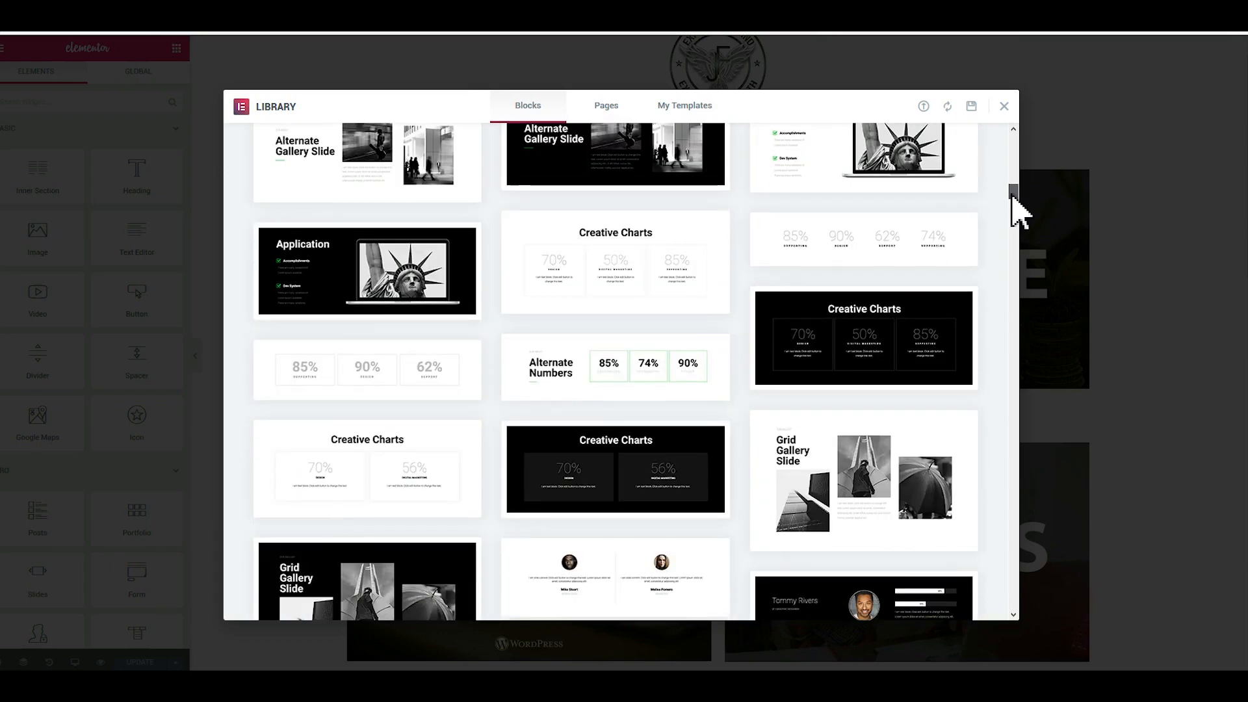
left_click_drag(1012, 195, 1011, 224)
mouse_move(961, 292)
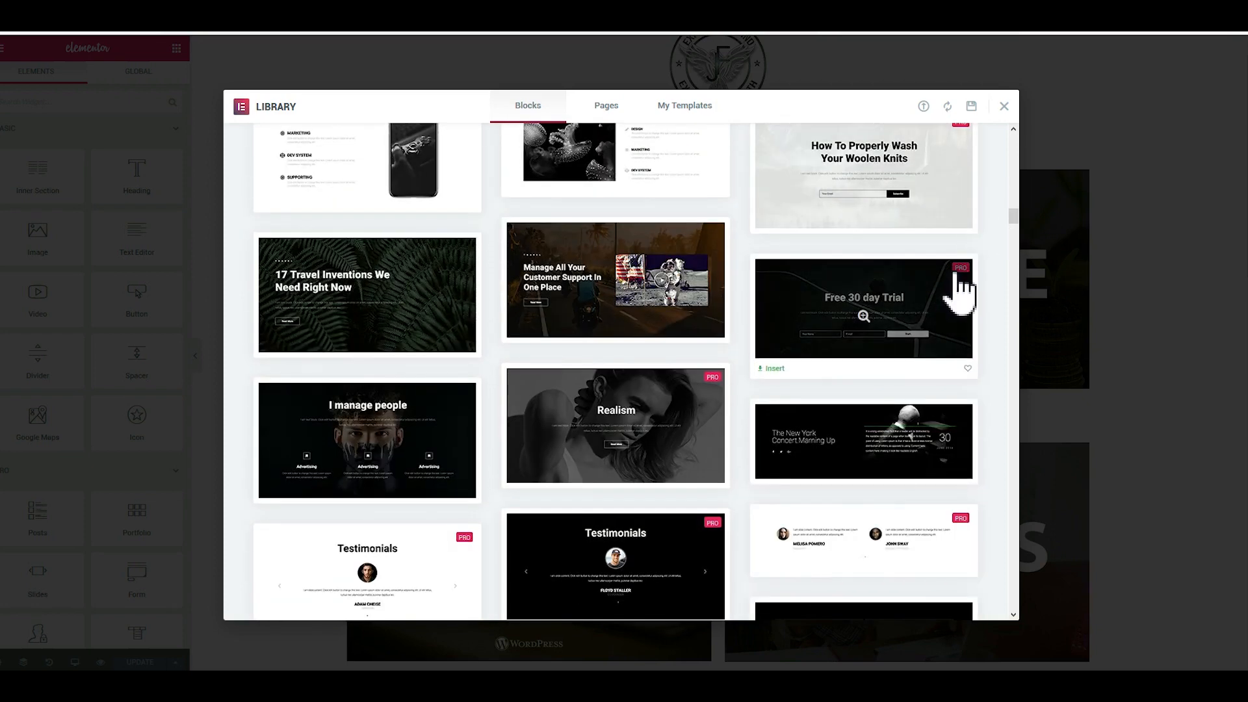
mouse_move(682, 371)
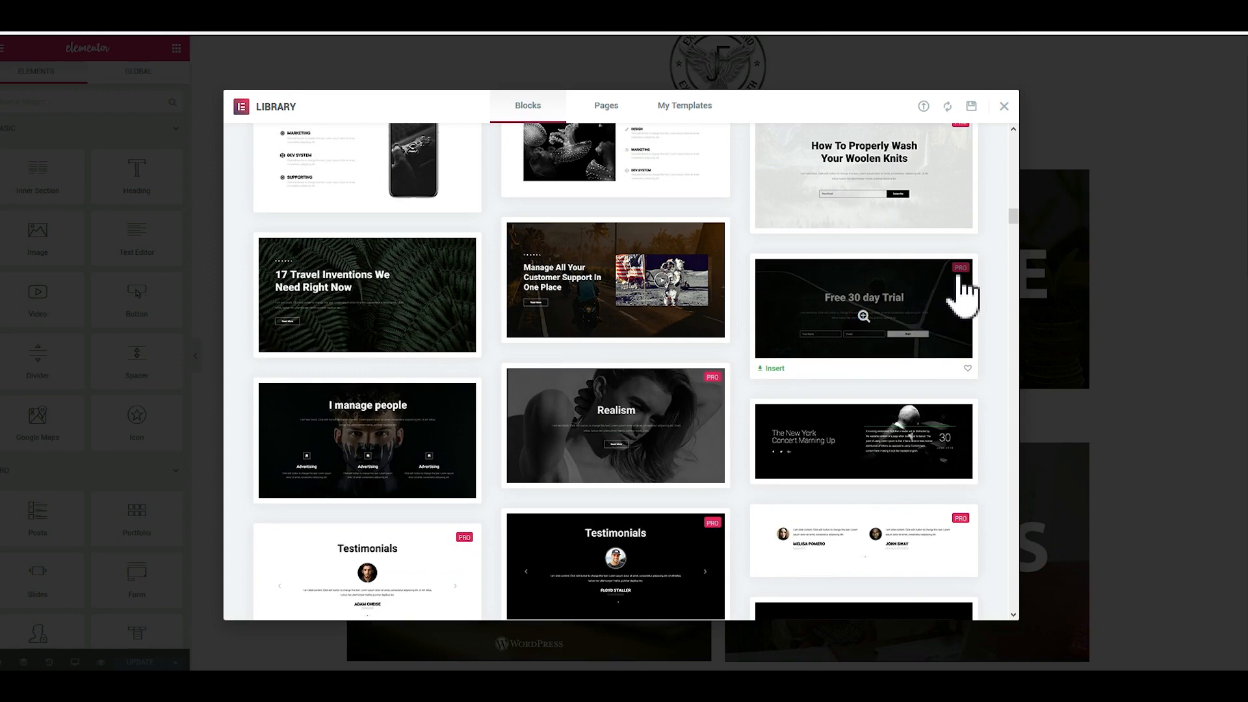
mouse_move(570, 278)
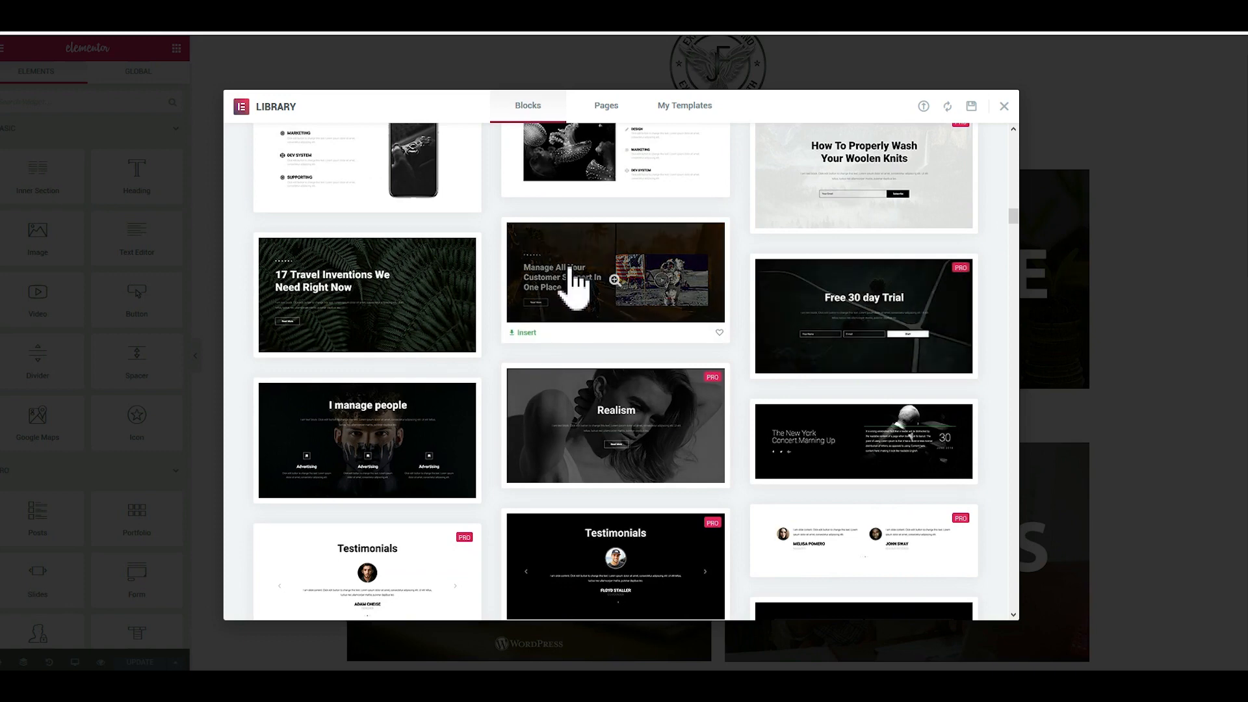
left_click_drag(1015, 221, 1018, 260)
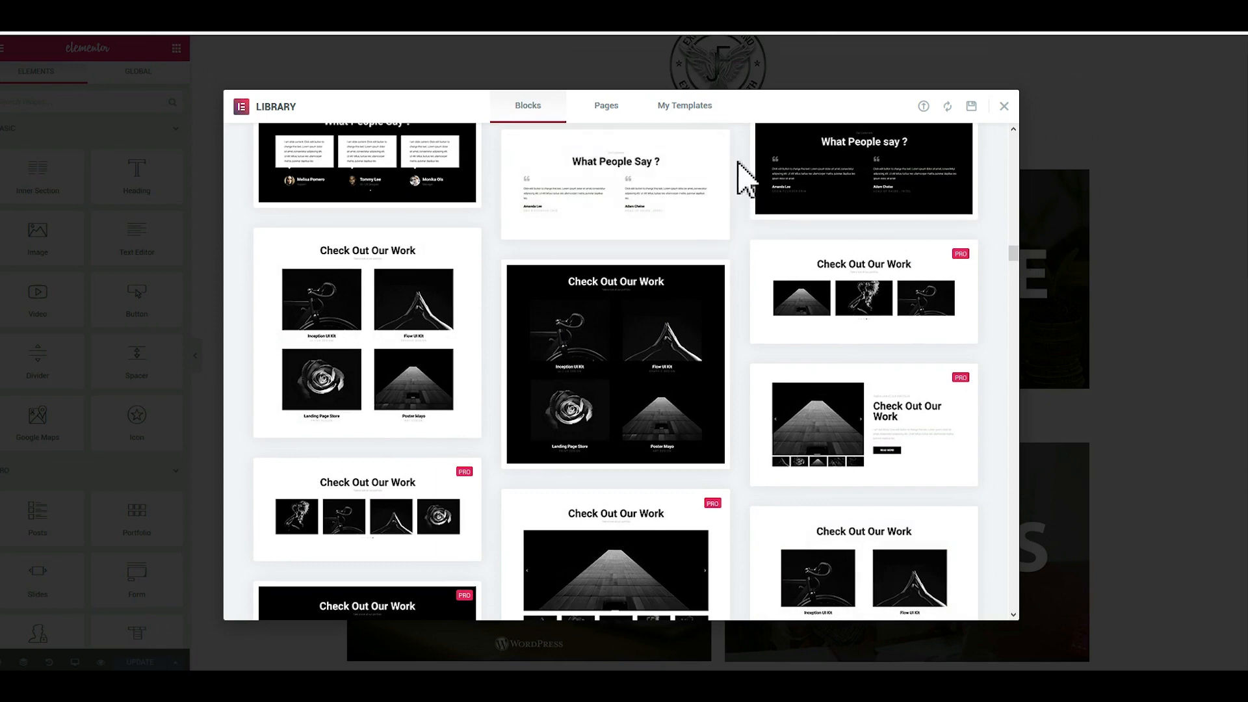
left_click(690, 112)
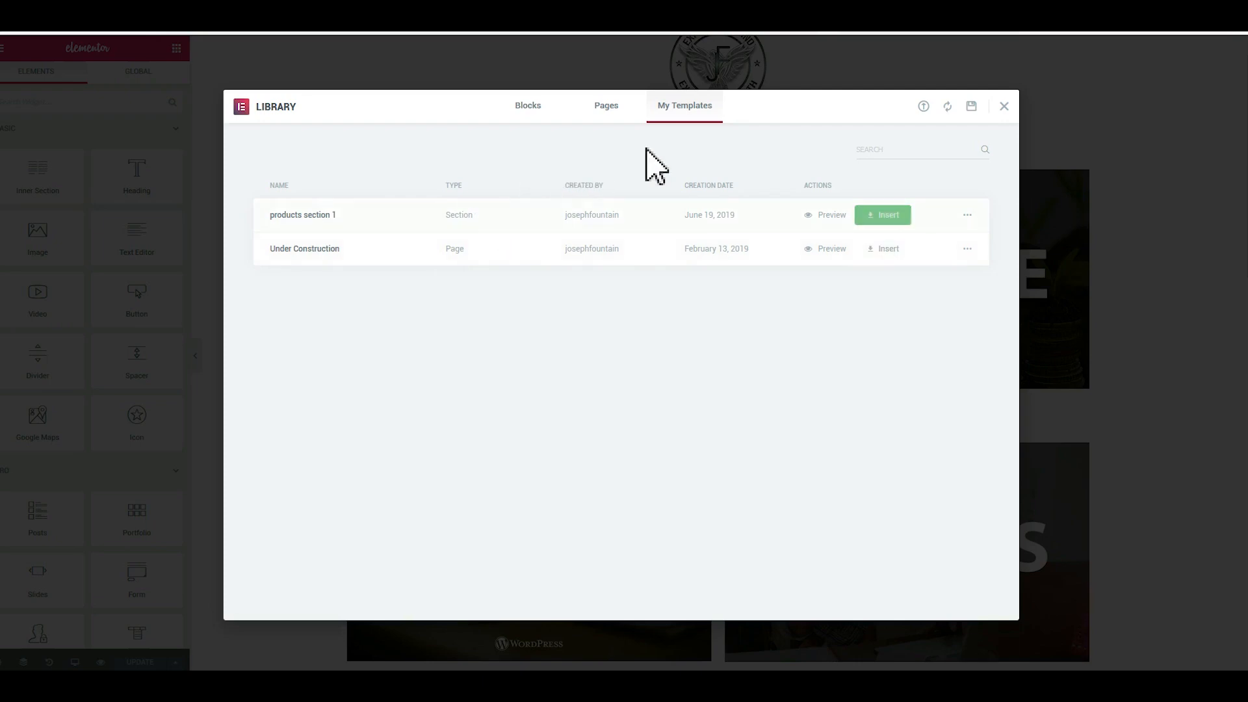
left_click(1004, 107)
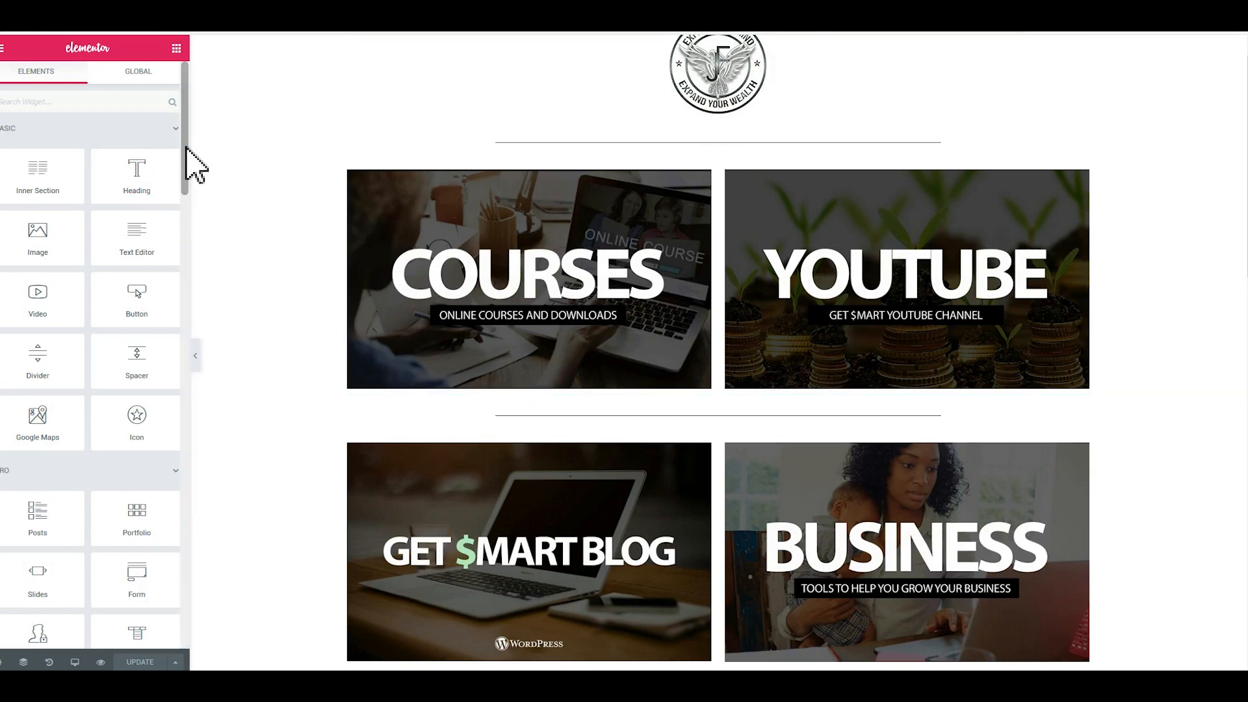
Look through the list of Elementor widgets available for the page
scroll(186, 169, "down", 5)
left_click_drag(182, 225, 185, 124)
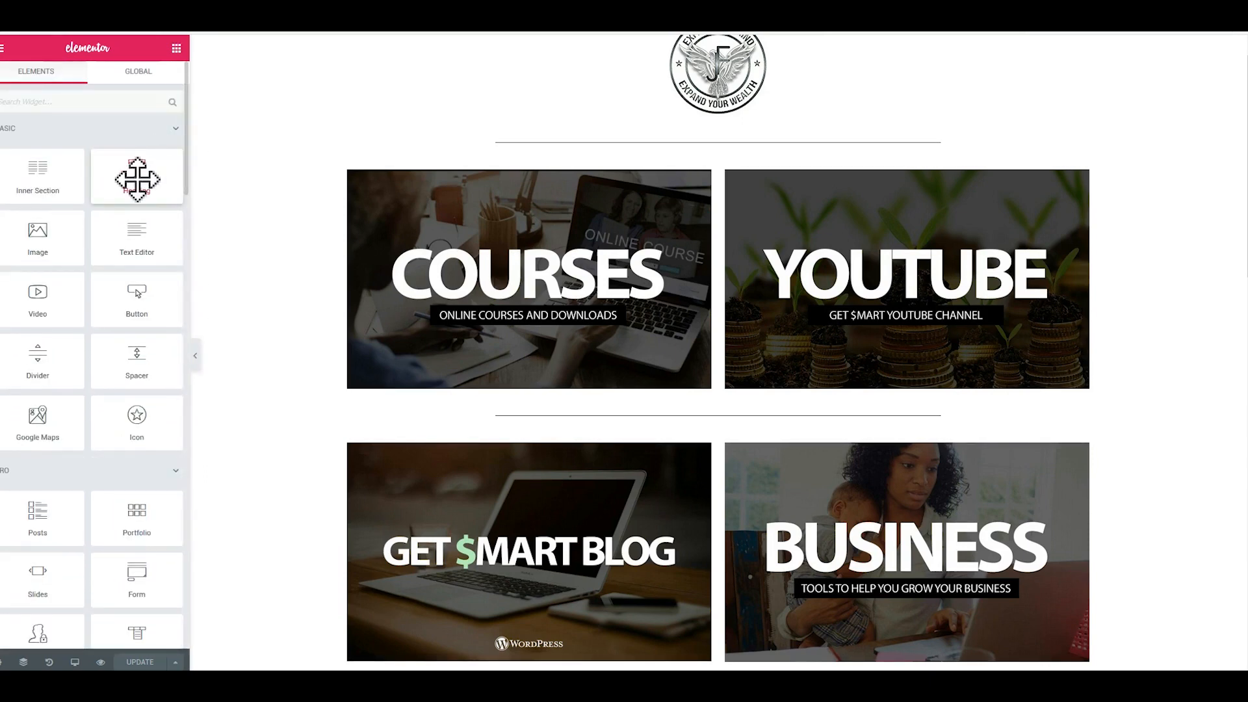
mouse_move(134, 247)
left_mouse_down()
mouse_move(390, 209)
mouse_move(411, 179)
mouse_move(766, 178)
mouse_move(354, 188)
mouse_move(134, 249)
left_mouse_up()
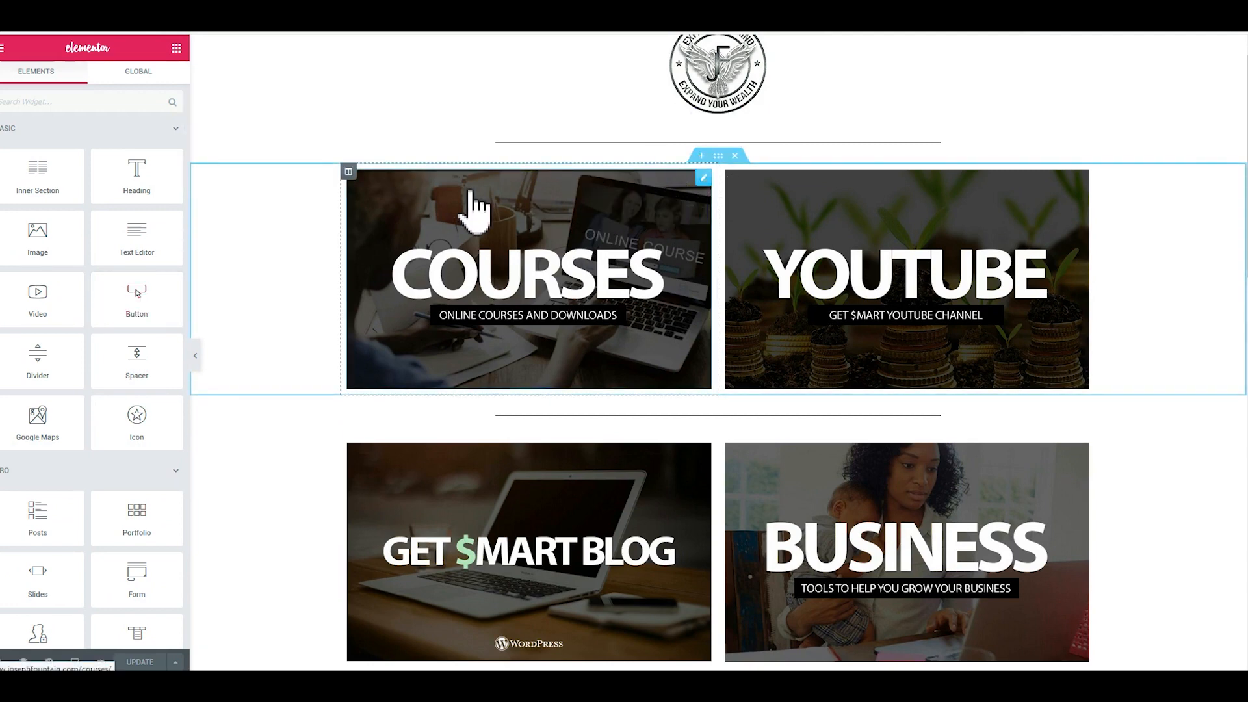
Look through the Courses image's content, style, advanced and Motion Effects settings, and return to the widget list
left_click(706, 178)
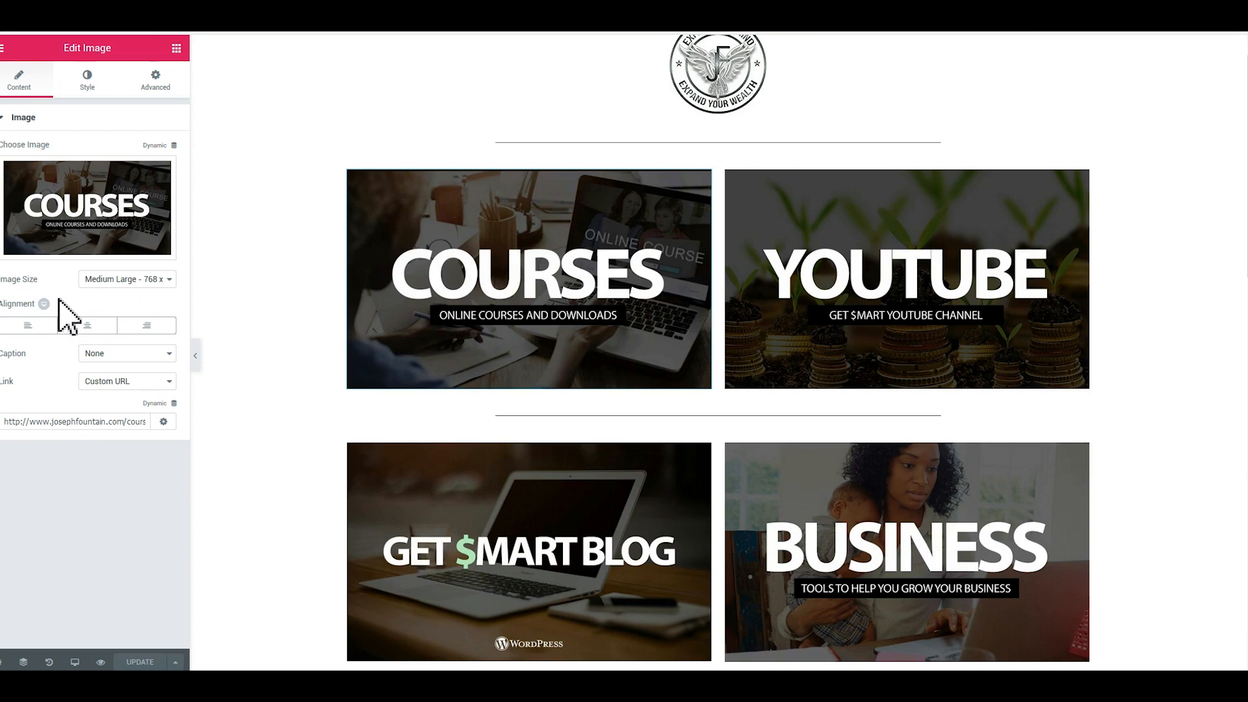
left_click(90, 98)
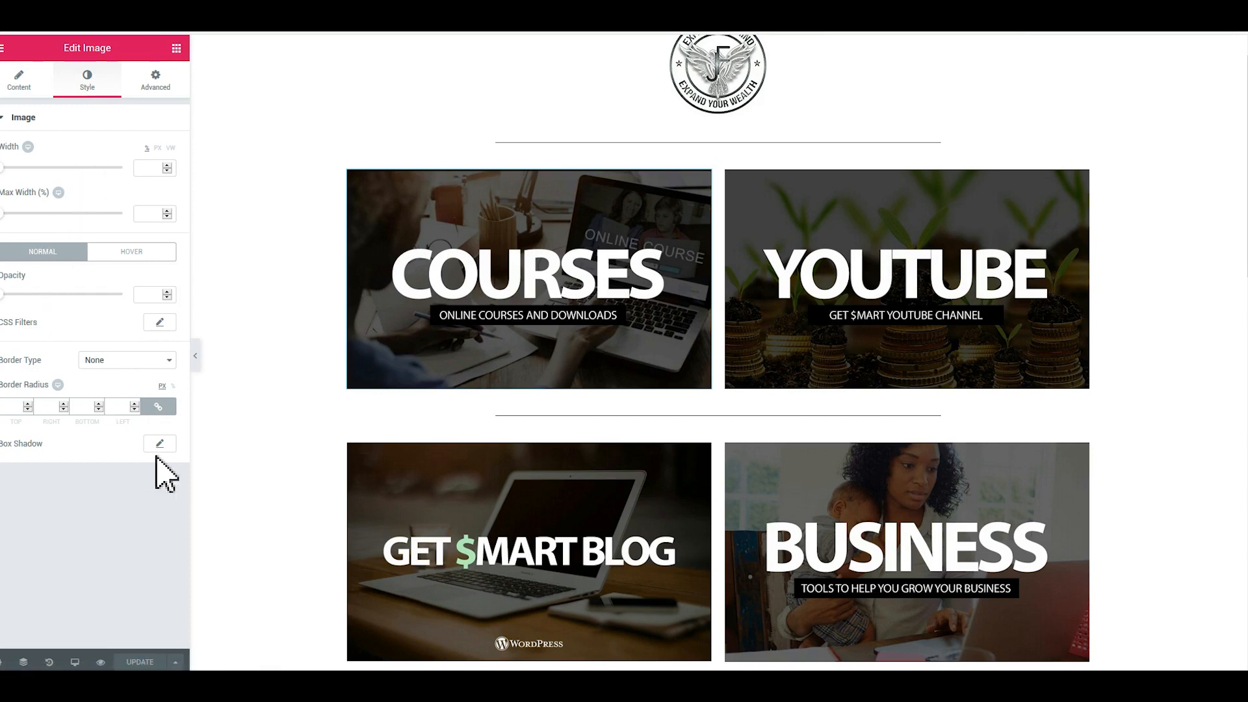
left_click(158, 90)
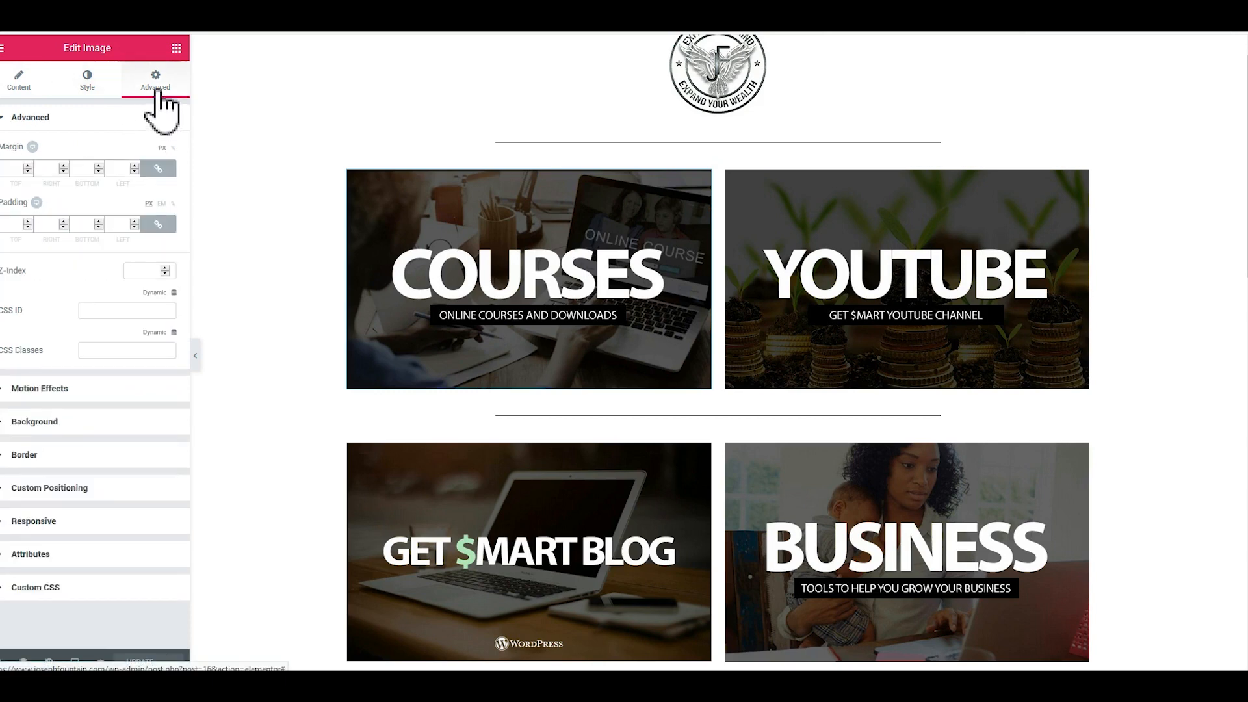
left_click(40, 389)
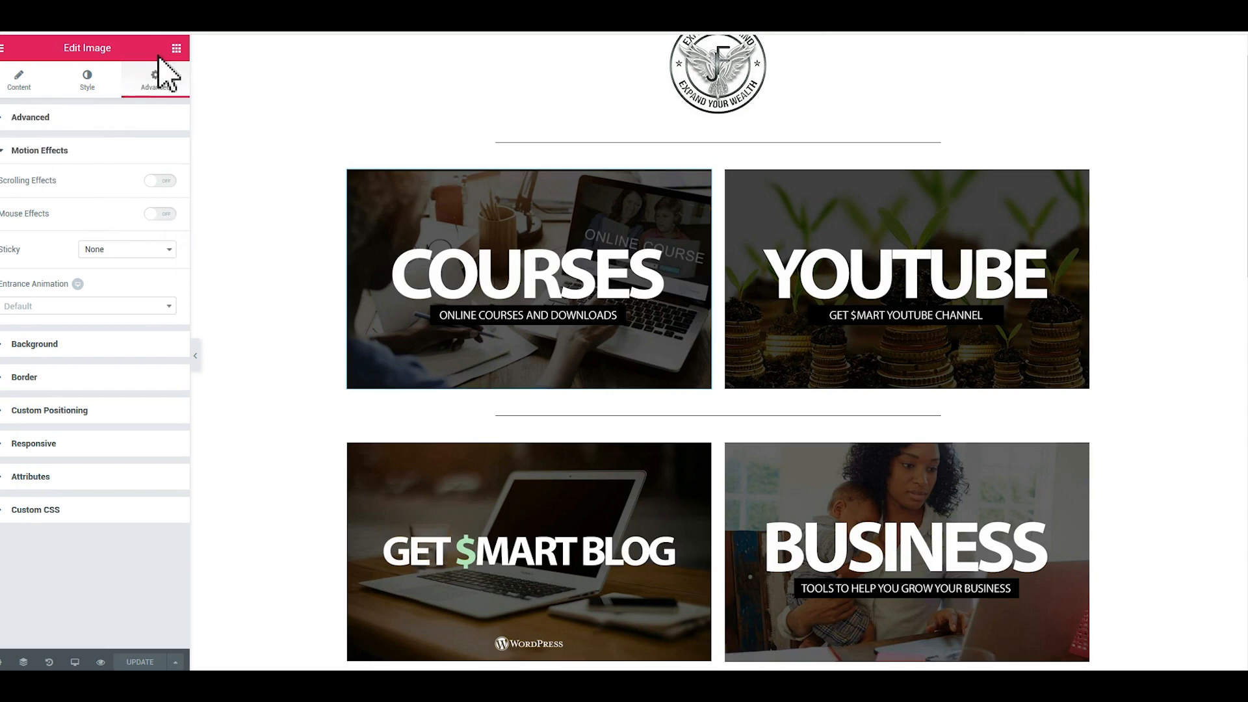
left_click(176, 49)
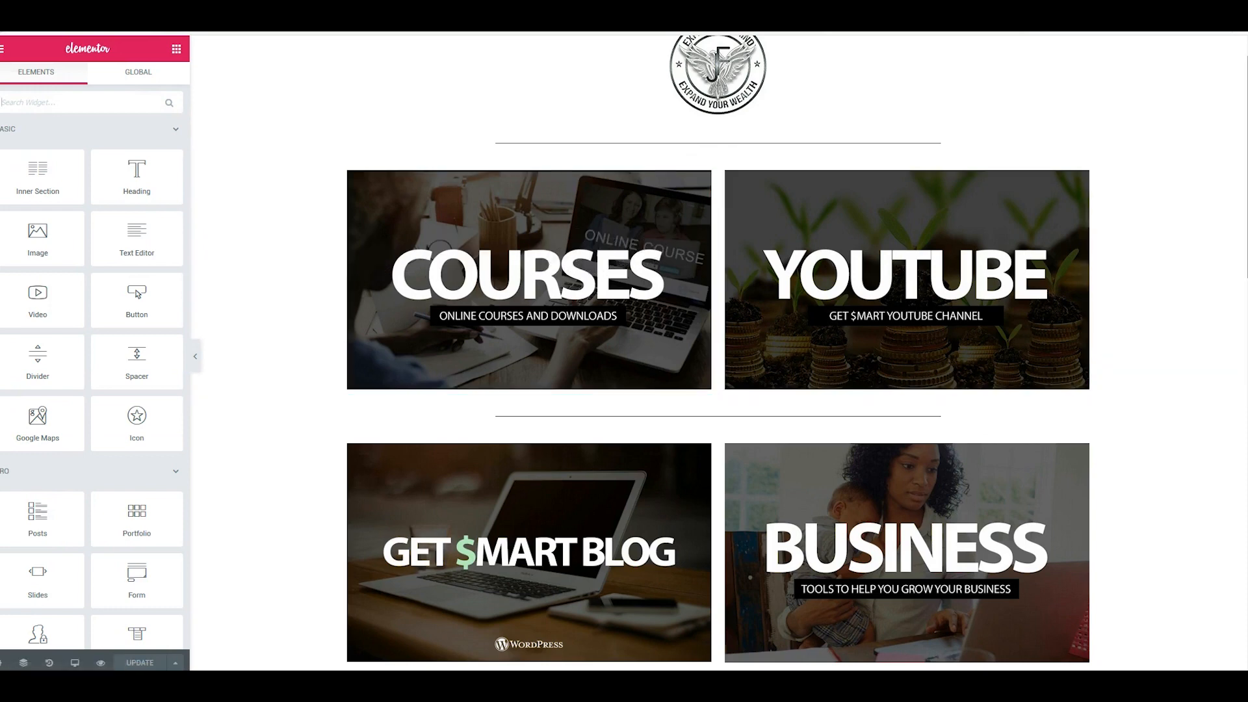
Look over the rest of the home page down to the subscribe form and the footer
scroll(718, 351, "down", 4)
scroll(718, 351, "down", 8)
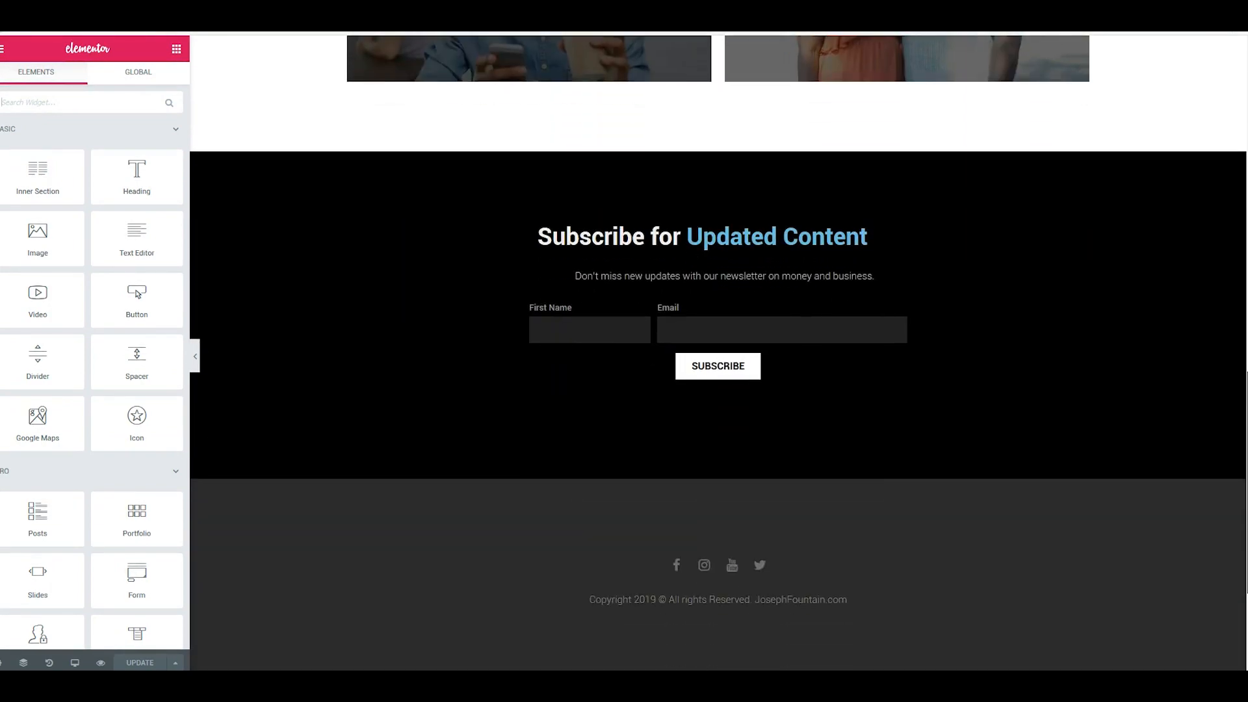
scroll(715, 319, "up", 1)
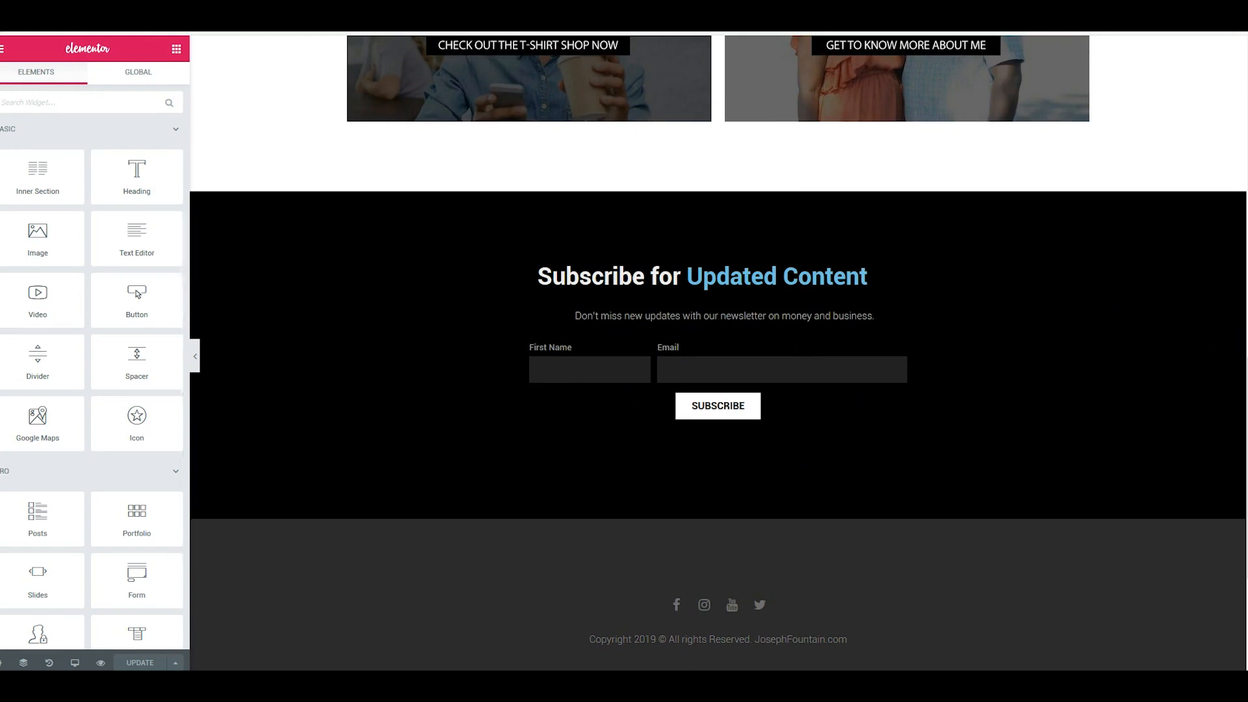
scroll(1235, 328, "down", 2)
scroll(1235, 328, "up", 5)
scroll(1236, 328, "up", 9)
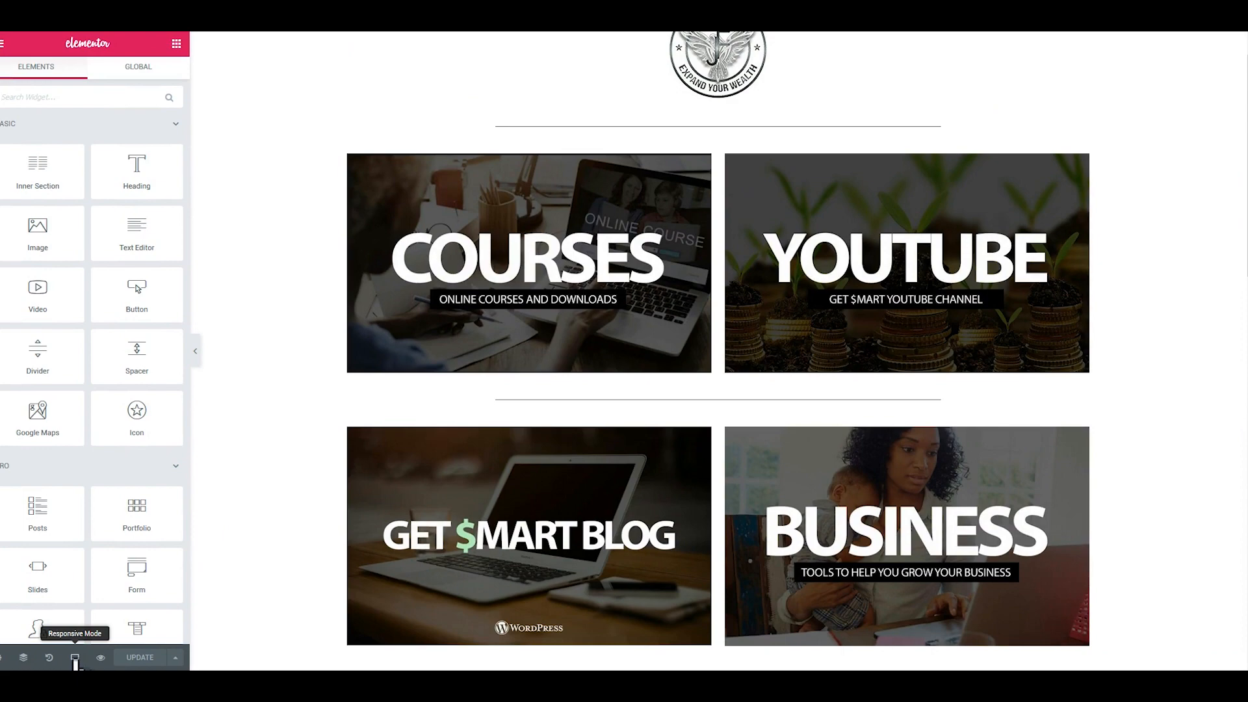
Preview the page in the Tablet view, check the Courses image's settings there, and return to the Desktop view
left_click(75, 658)
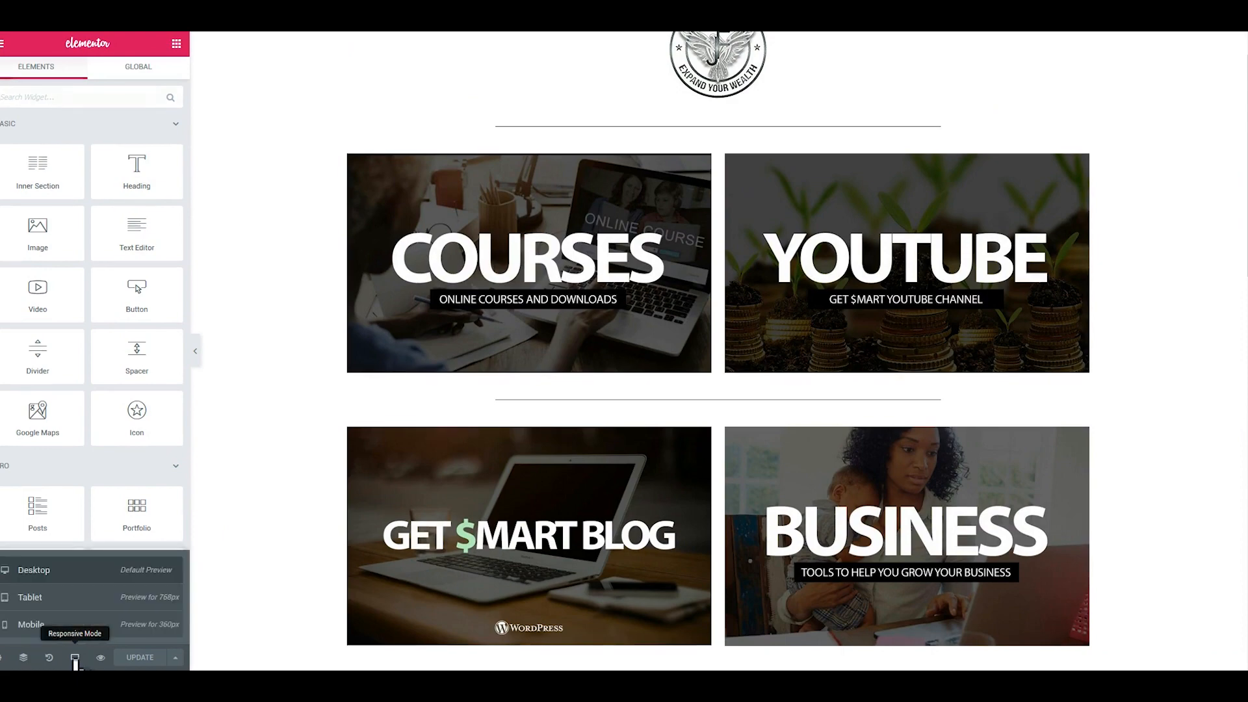
left_click(65, 597)
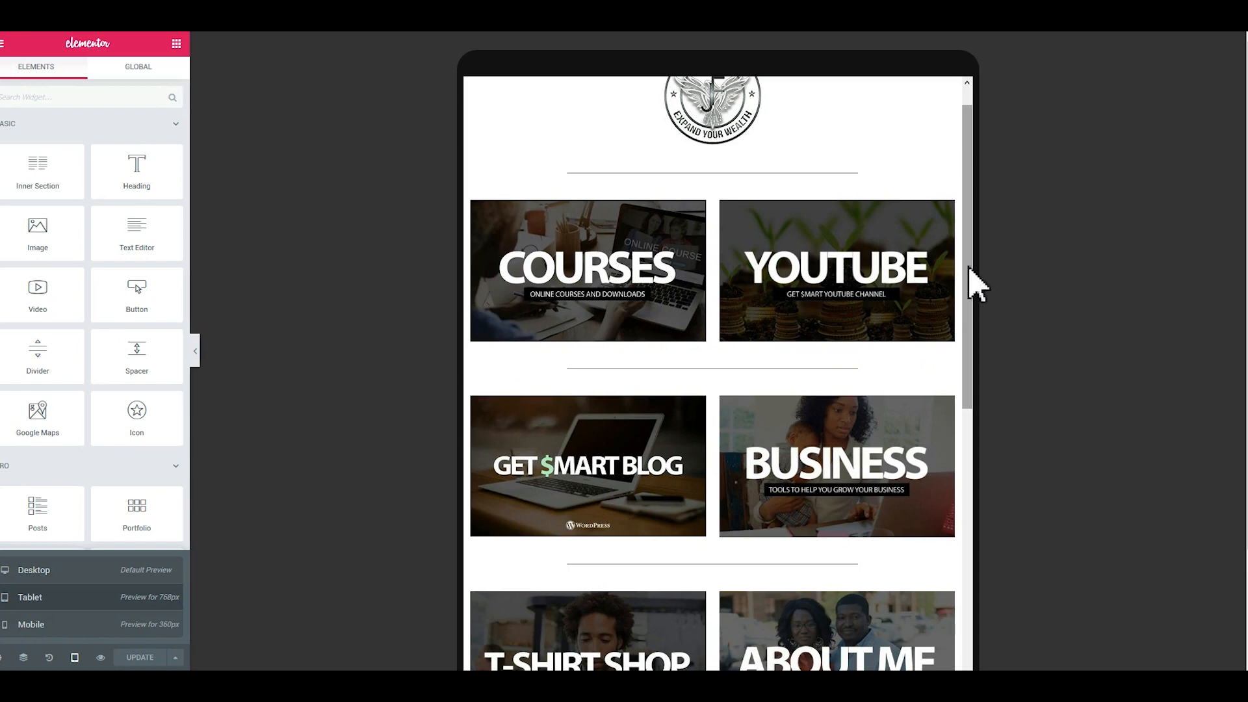
left_click(594, 276)
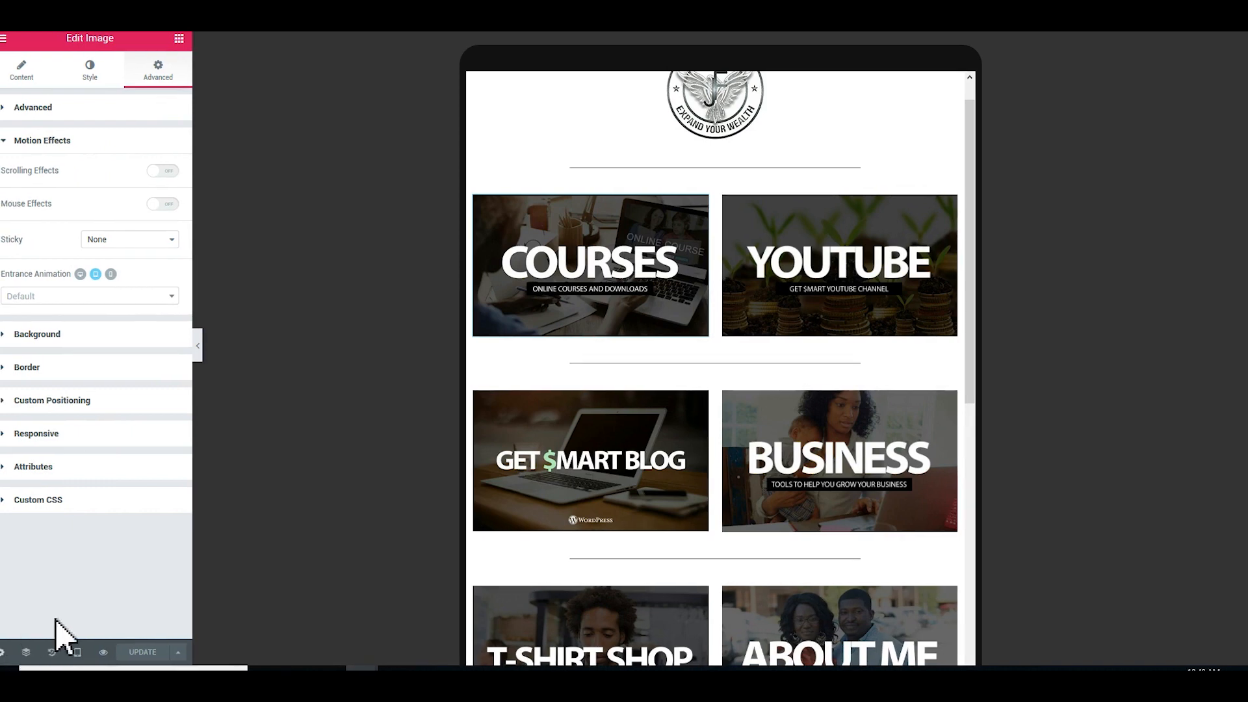
left_click(179, 39)
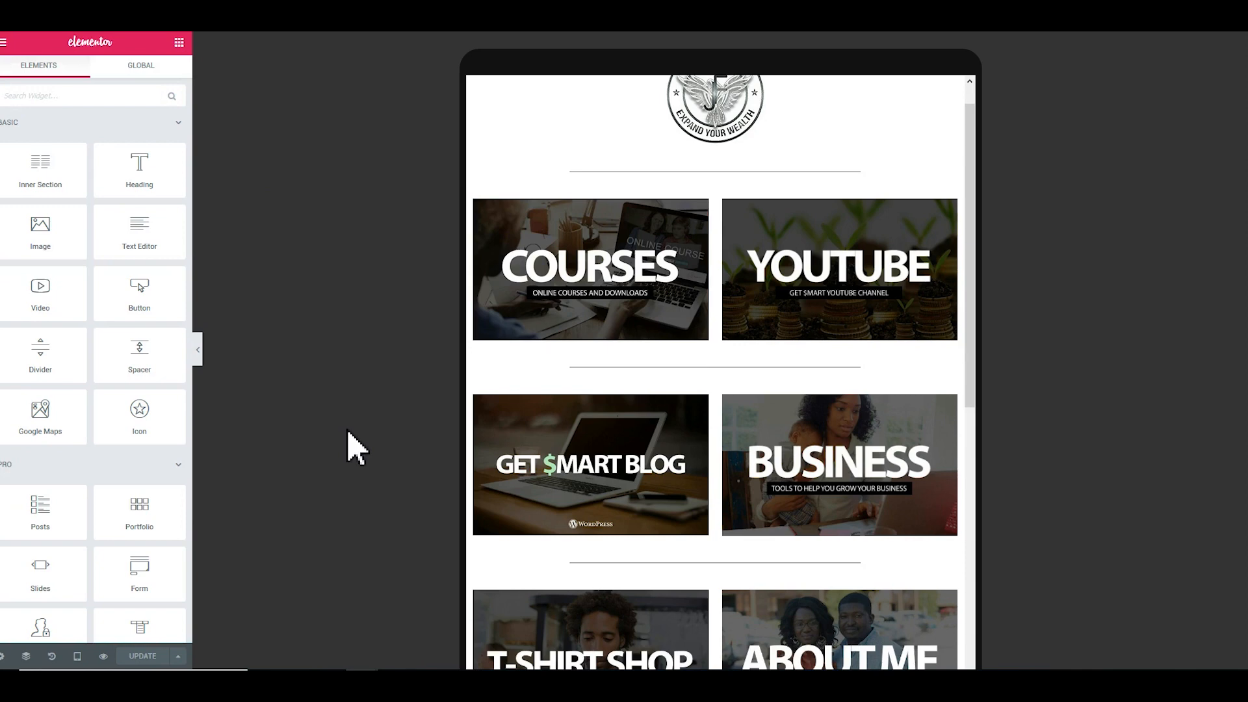
left_click(179, 46)
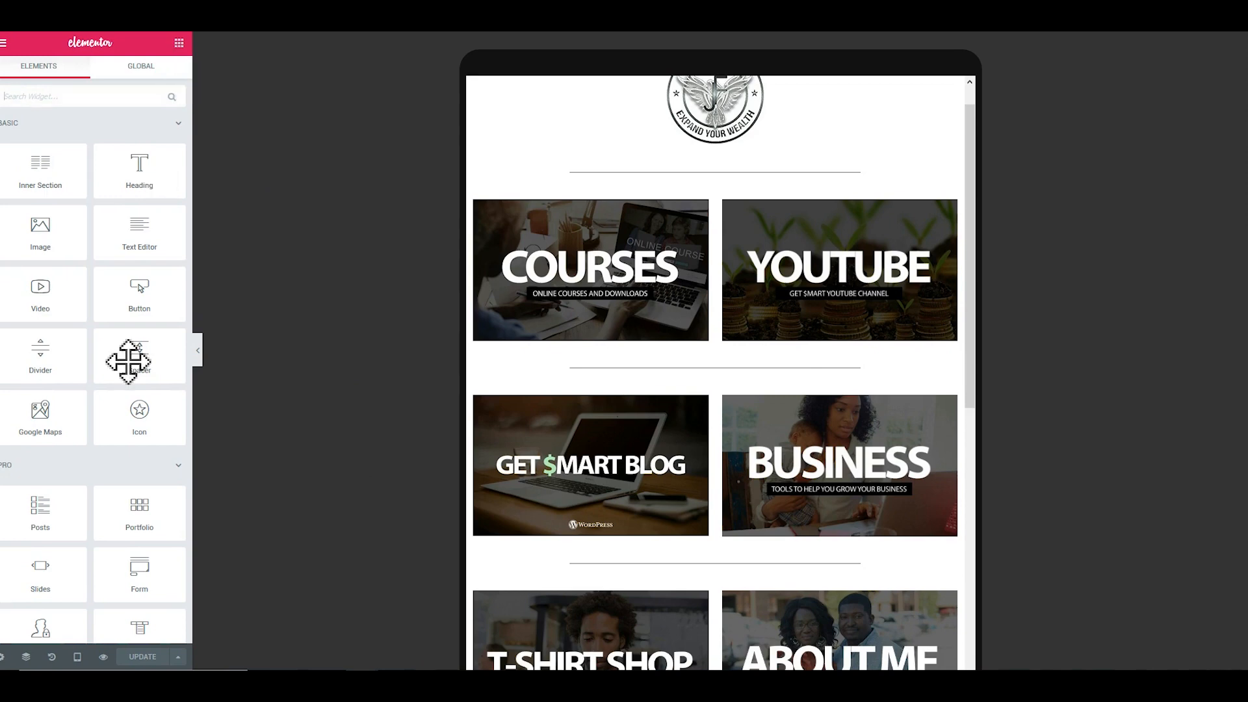
left_click(77, 638)
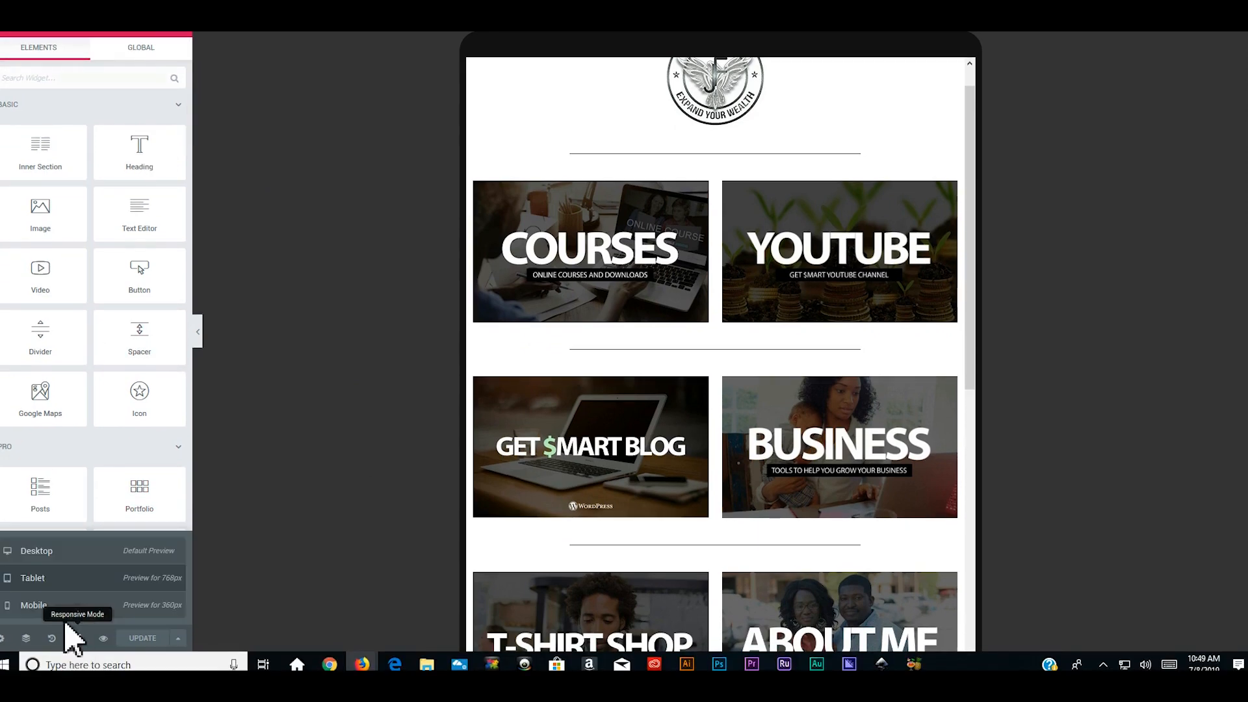
left_click(64, 552)
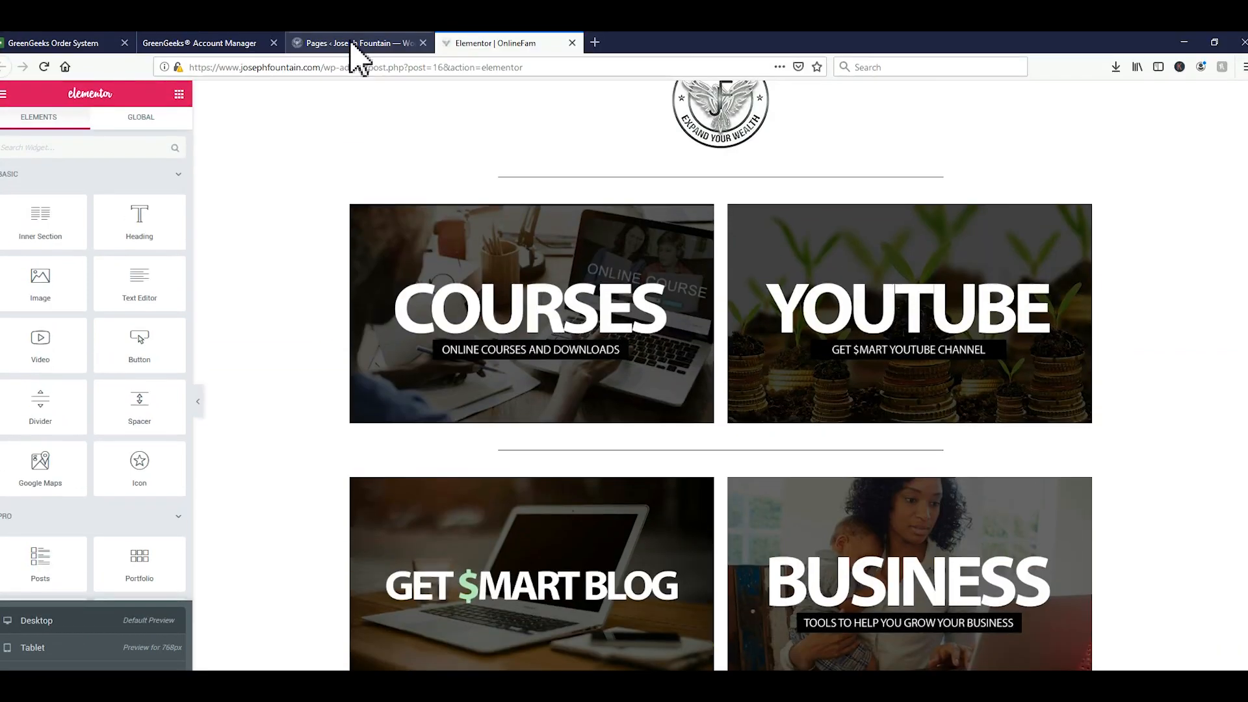
Switch to the WordPress admin browser tab, open the Dashboard and show the Plugins options
left_click(357, 45)
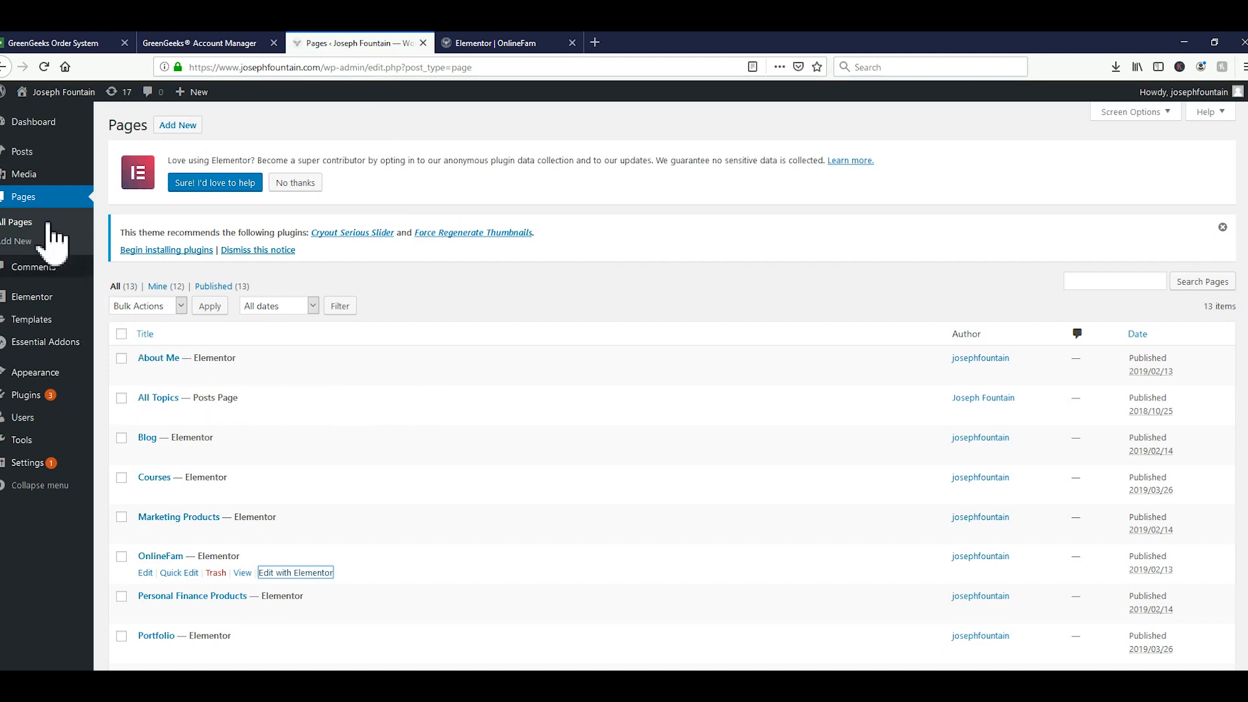
left_click(34, 122)
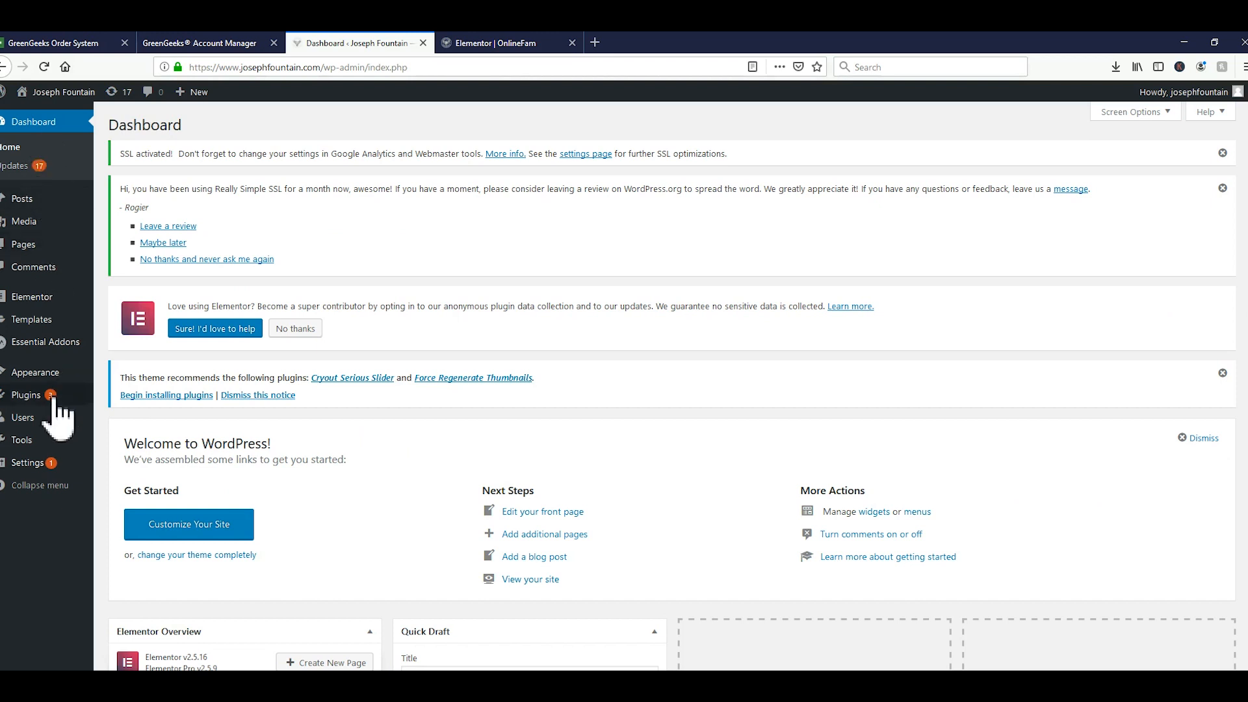
mouse_move(52, 399)
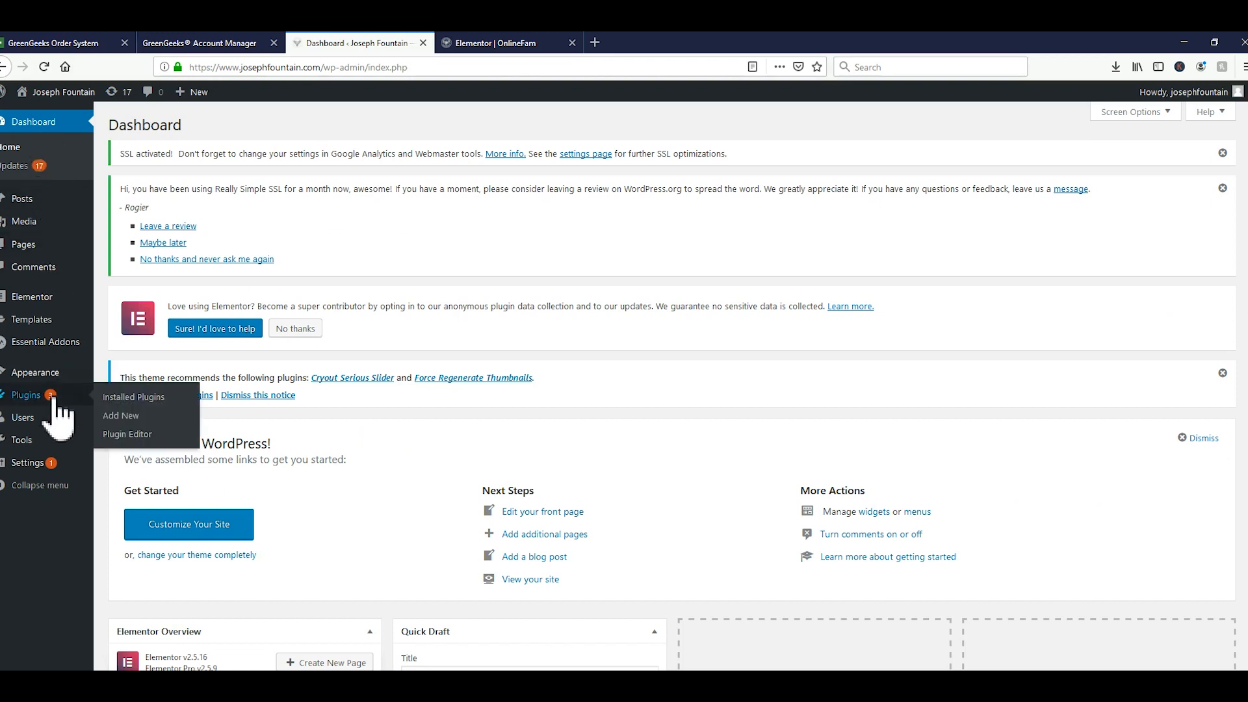